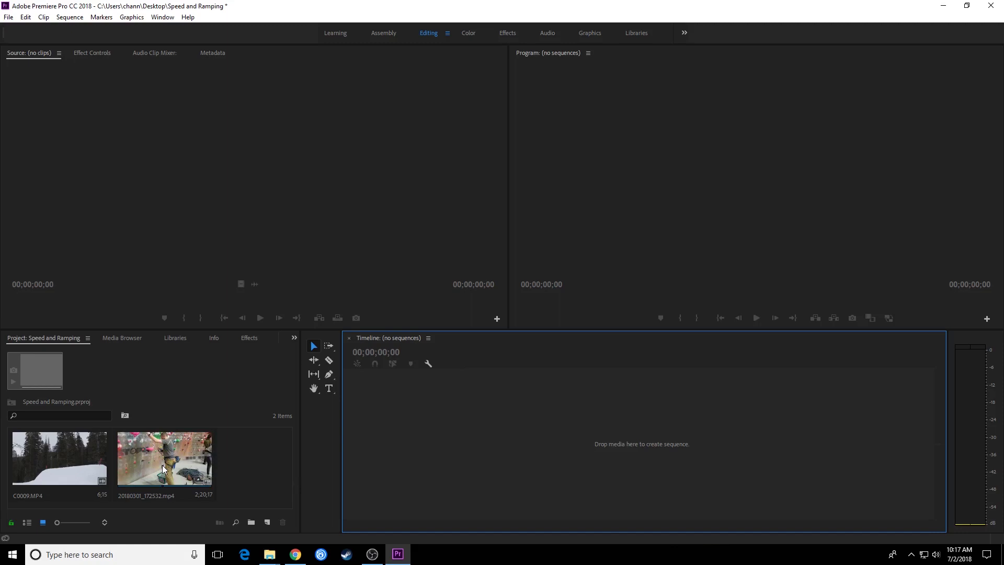
Step: Select 20180301_172532.mp4 in the Project panel to show its 3840x2160, 29.97p, 00;02;20;17 details
left_click(199, 465)
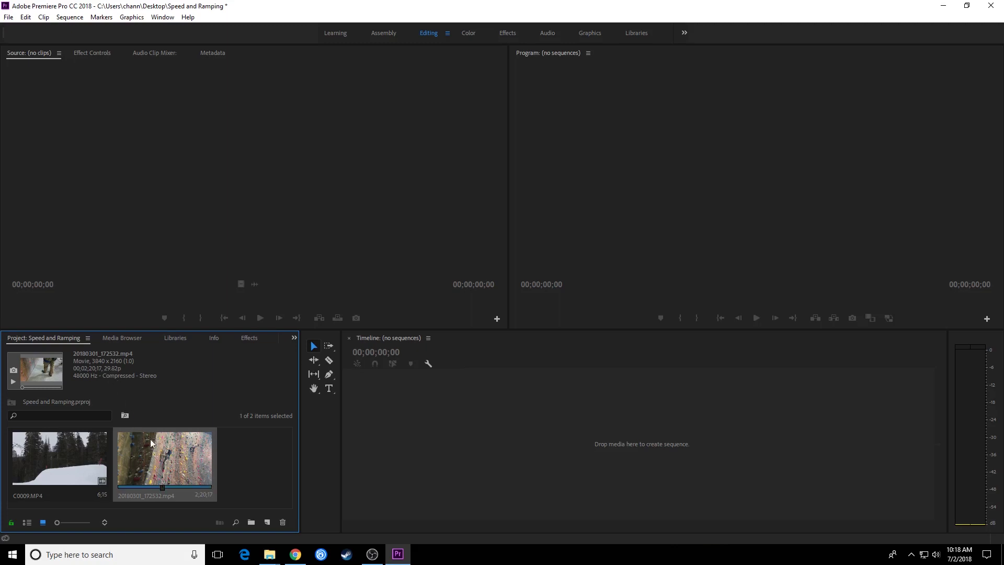
Step: Drag the climbing clip onto the empty Timeline to make sequence 20180301_172532, fitted to view with taller tracks
left_click_drag(158, 455, 530, 432)
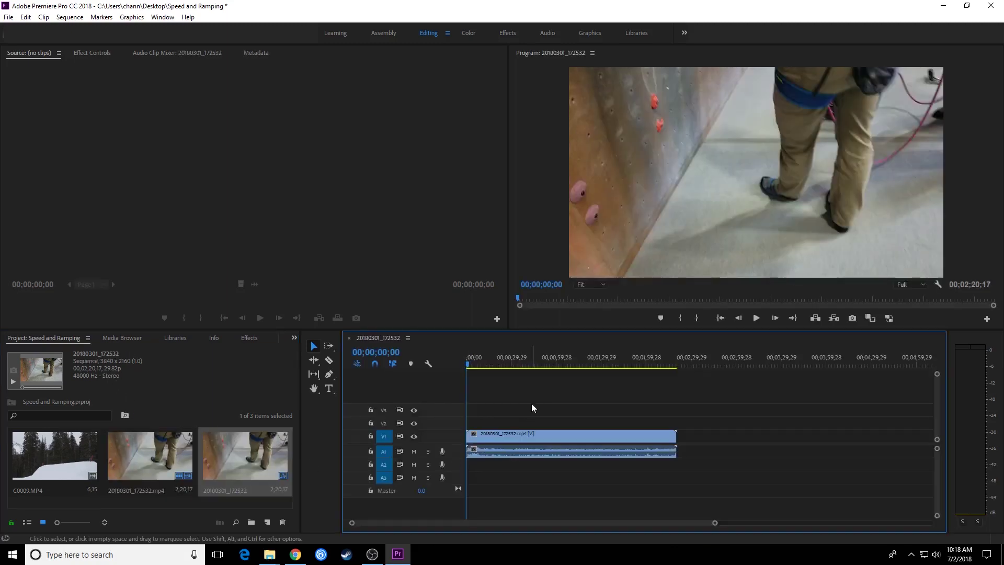
key("backslash")
key("shift+equal")
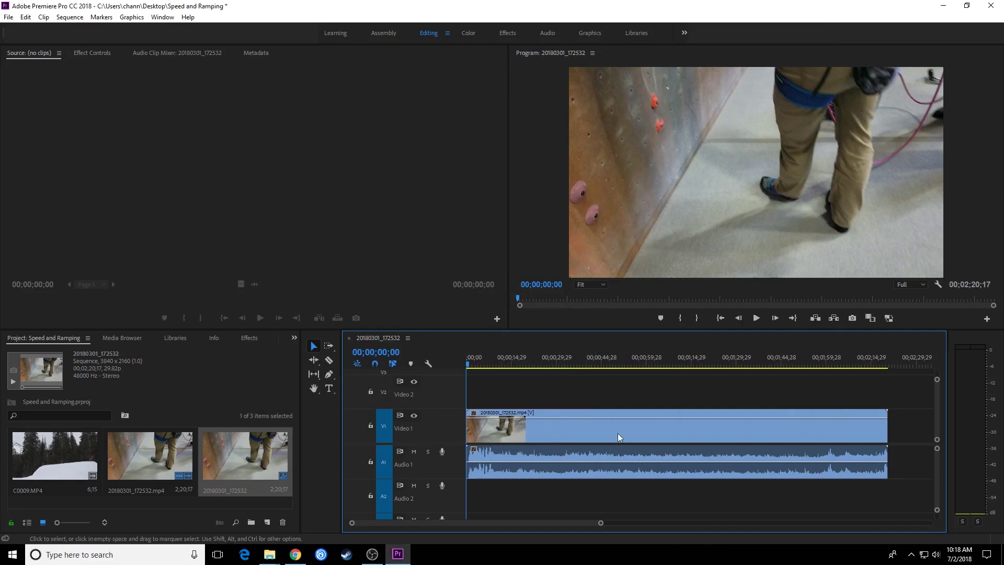
mouse_move(616, 416)
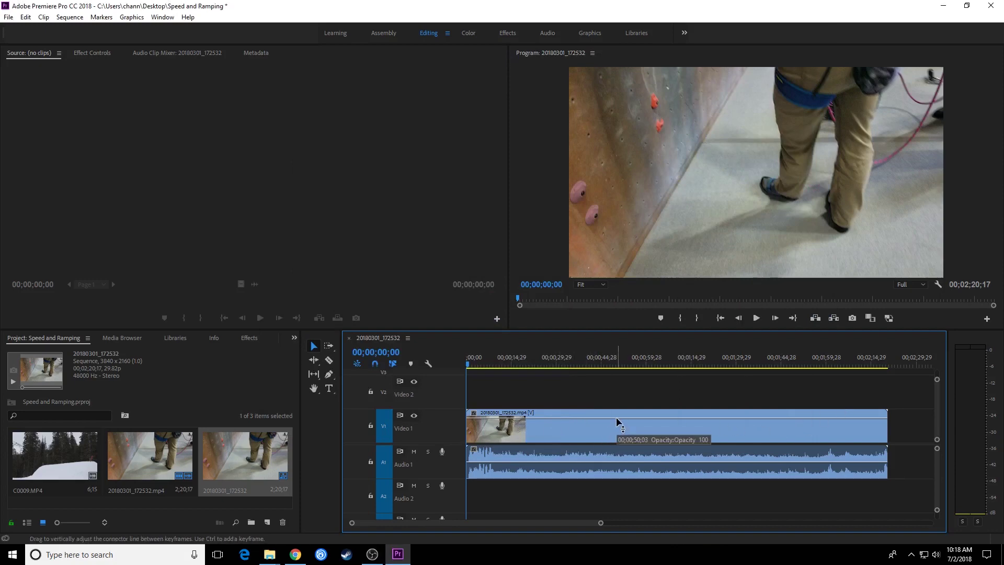
Step: Expand Time Remapping in Effect Controls and toggle Speed animation on then off, deleting its keyframes
left_click(569, 426)
left_click(88, 54)
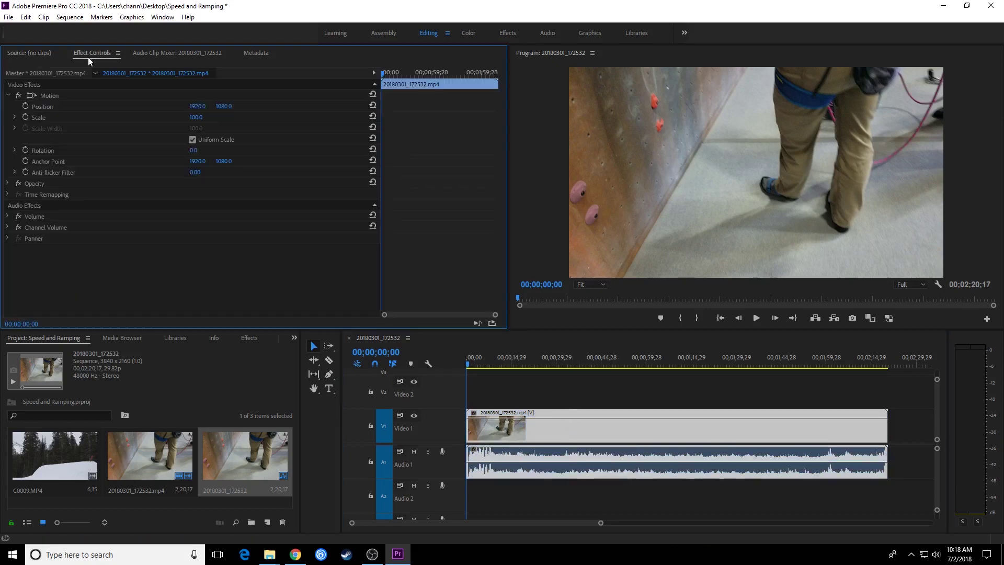
left_click(12, 195)
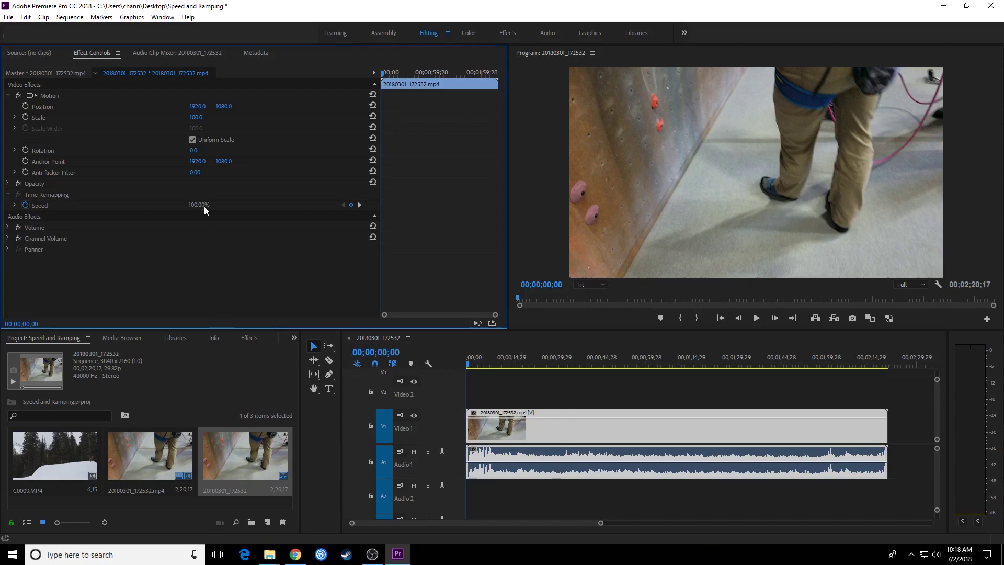
left_click(25, 206)
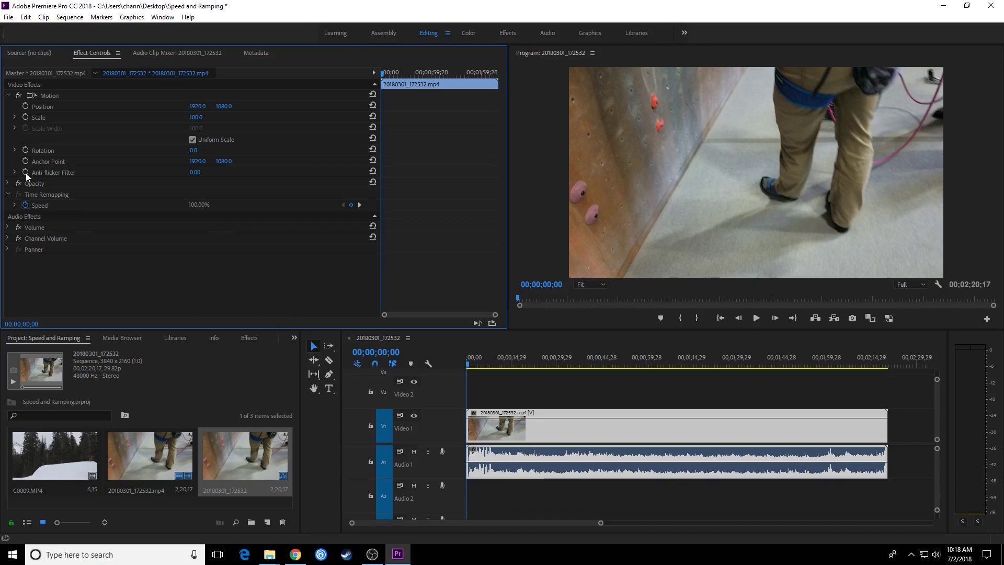
left_click(26, 205)
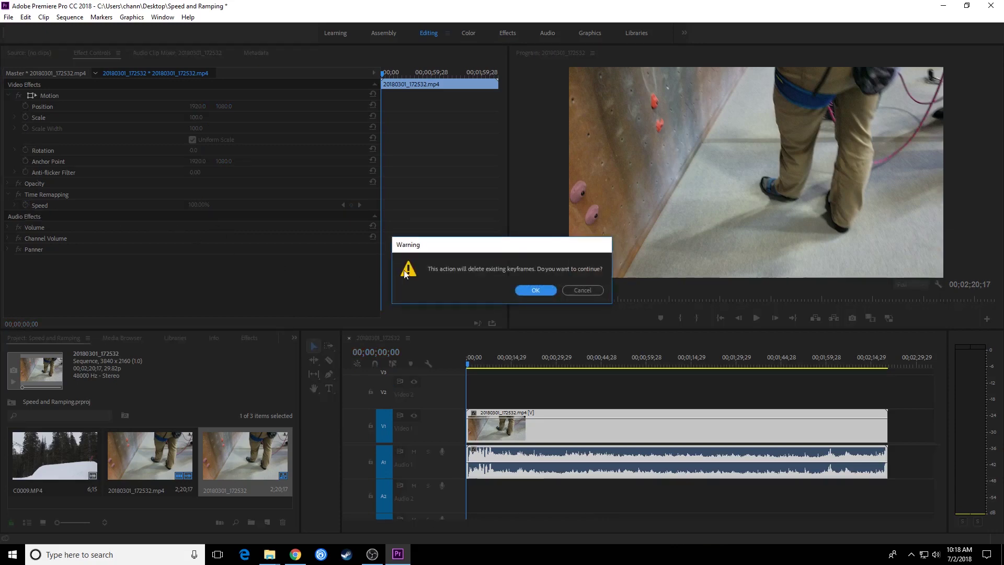
left_click(523, 289)
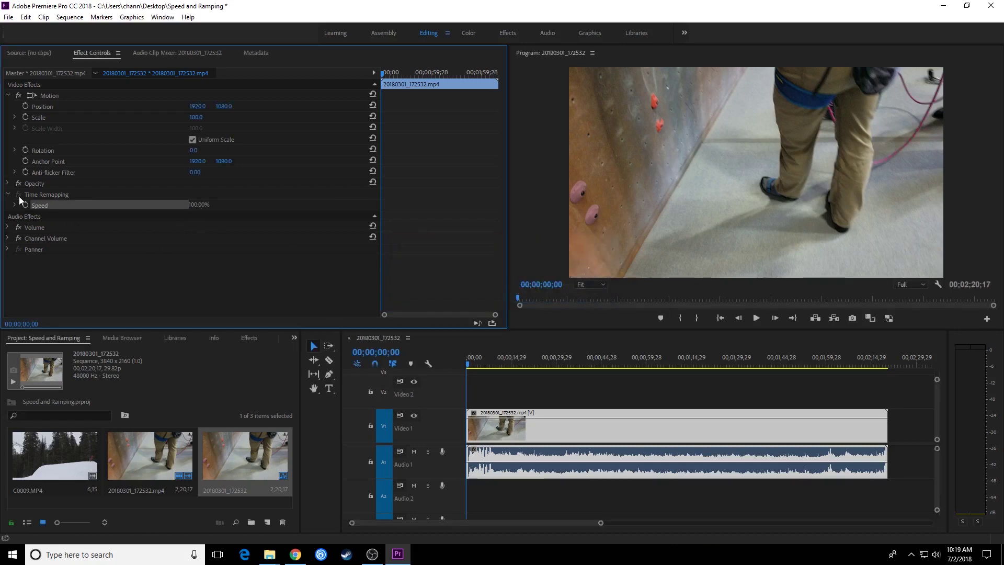
Step: Set the climbing clip's speed to 400% via Ctrl+R, shortening it to 00;00;35;03
right_click(498, 428)
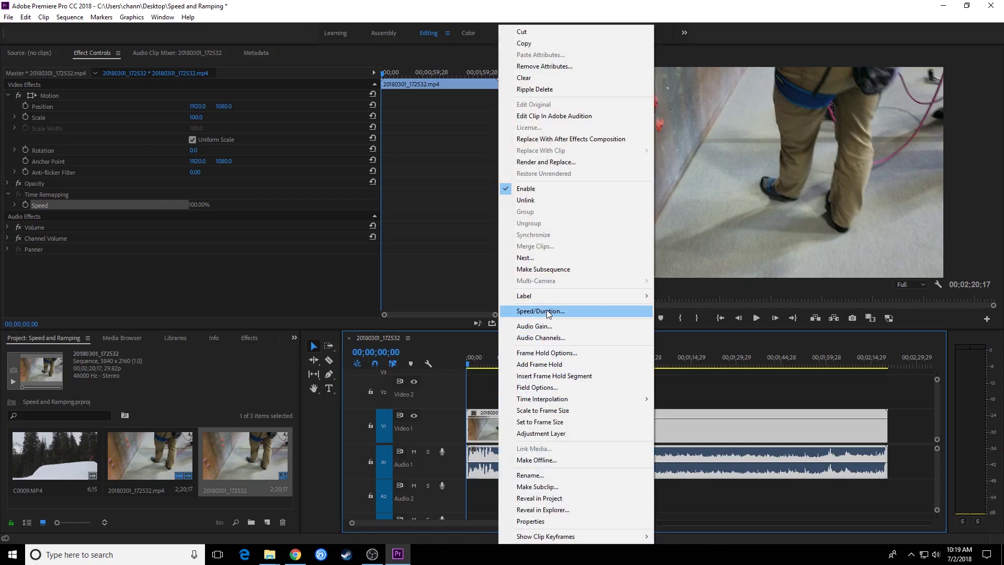
left_click(597, 364)
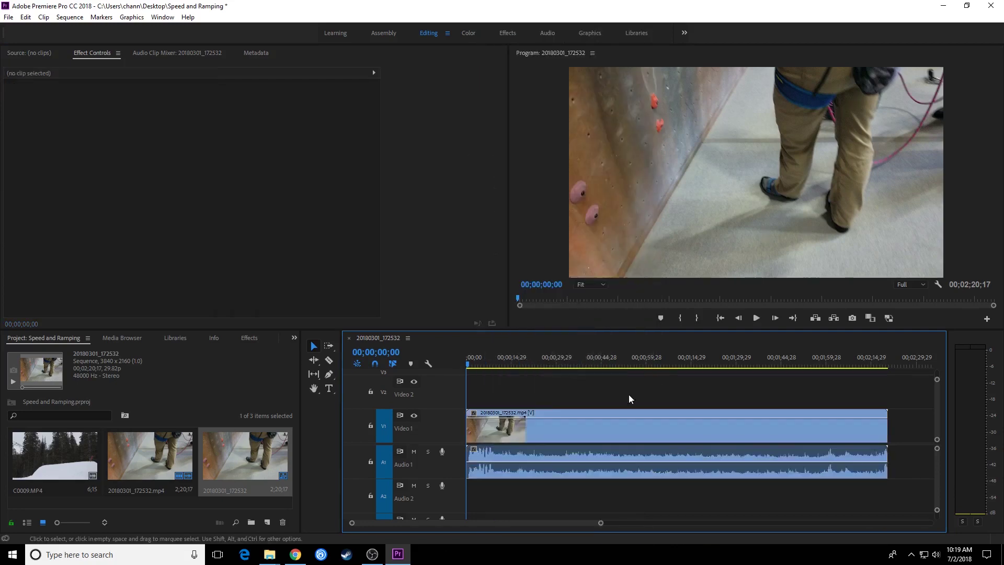
left_click(533, 427)
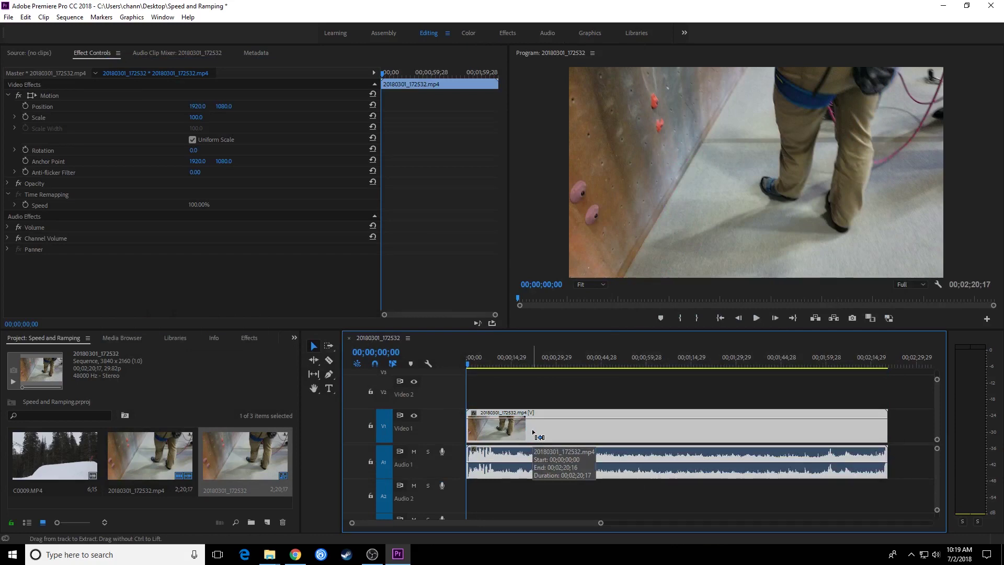
key("ctrl+r")
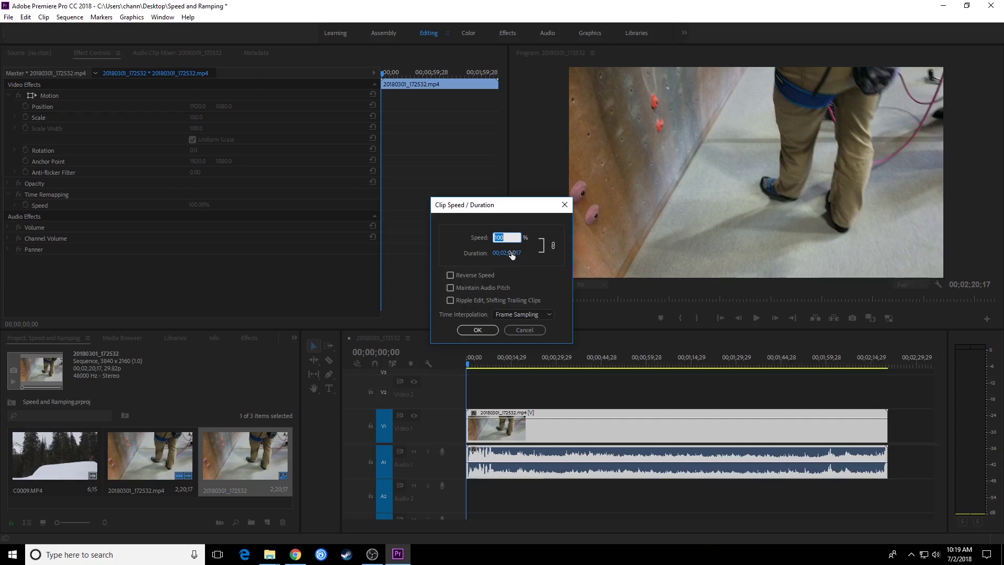
type("400")
key("Return")
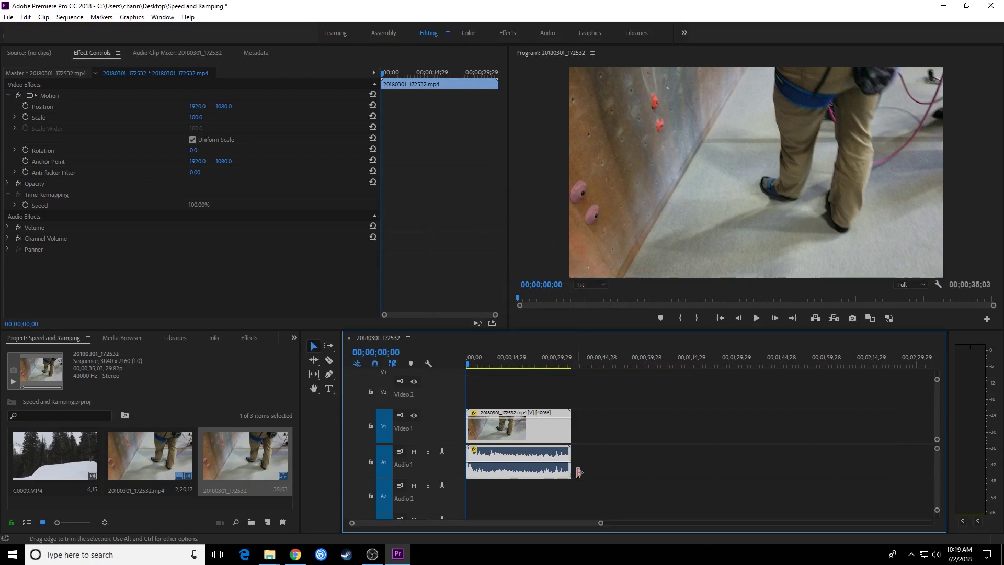
Step: Play the 400% clip briefly from about 12 seconds in
left_click(502, 362)
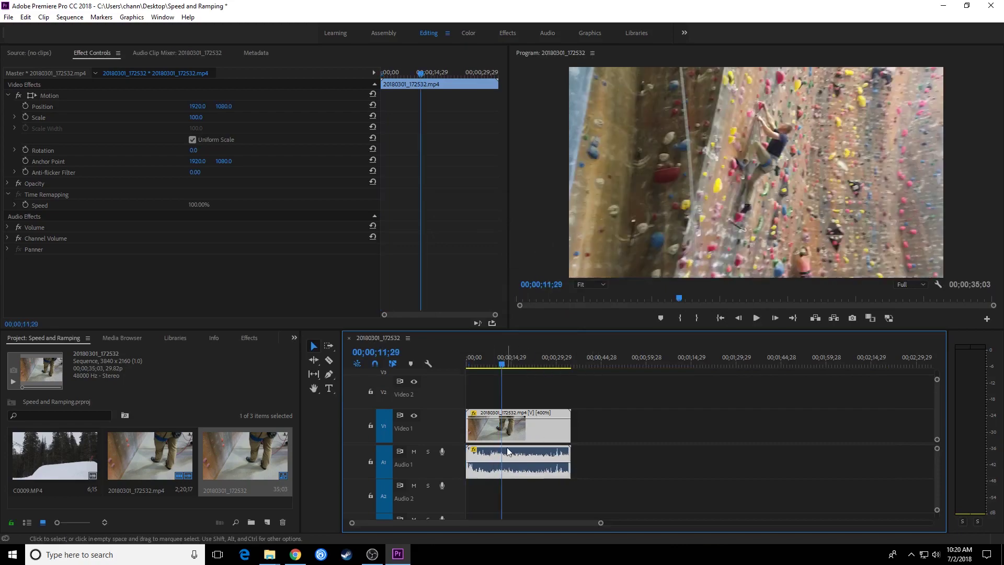
key("space")
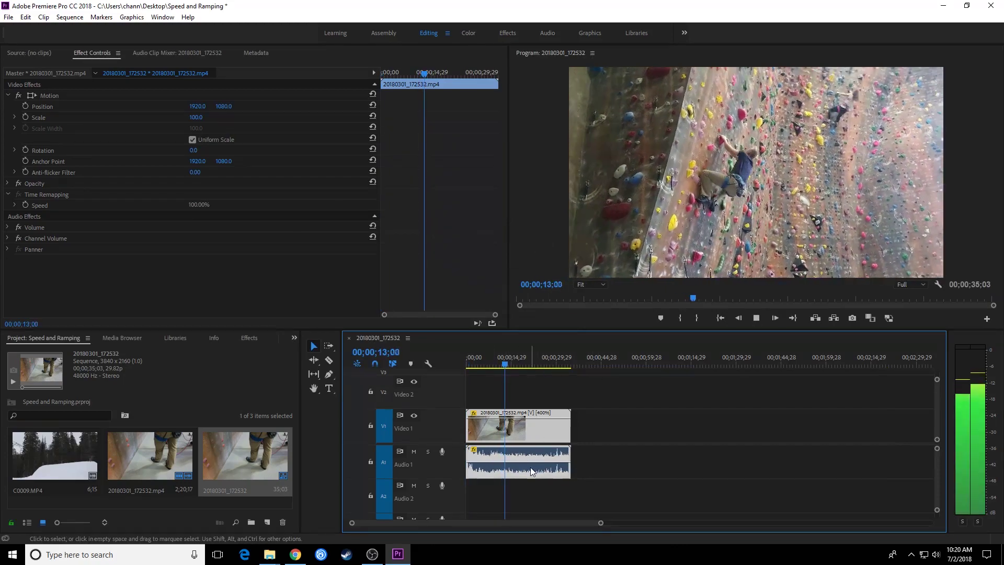
key("space")
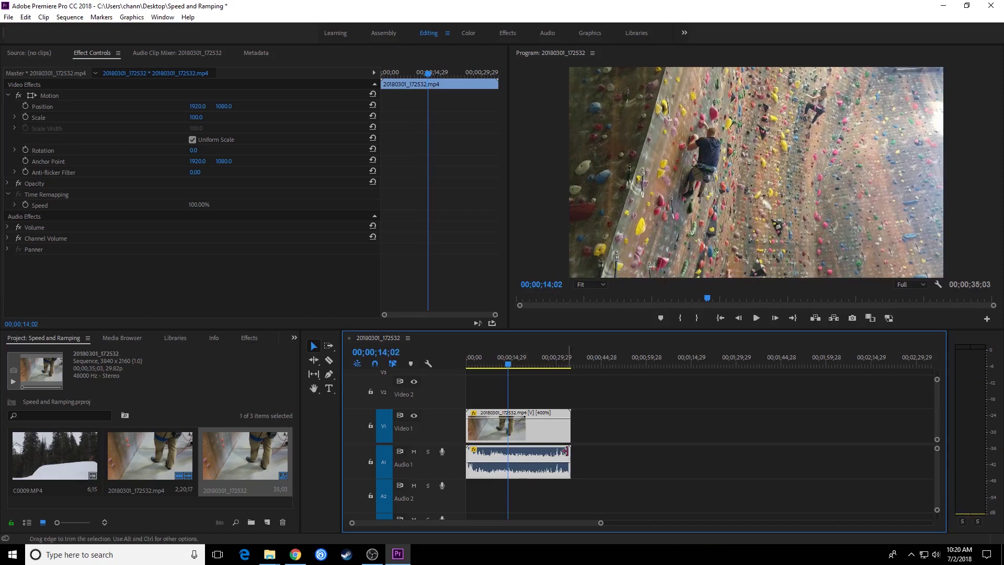
Step: Change the clip's speed to 50% in Speed/Duration, stretching it to 00;04;41;04
right_click(494, 433)
left_click(523, 271)
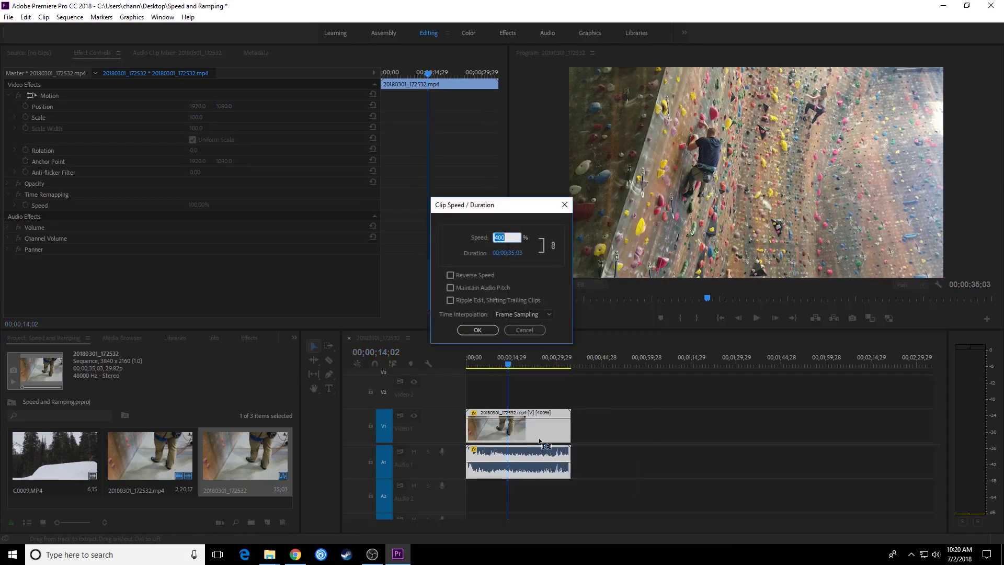
type("50")
key("Return")
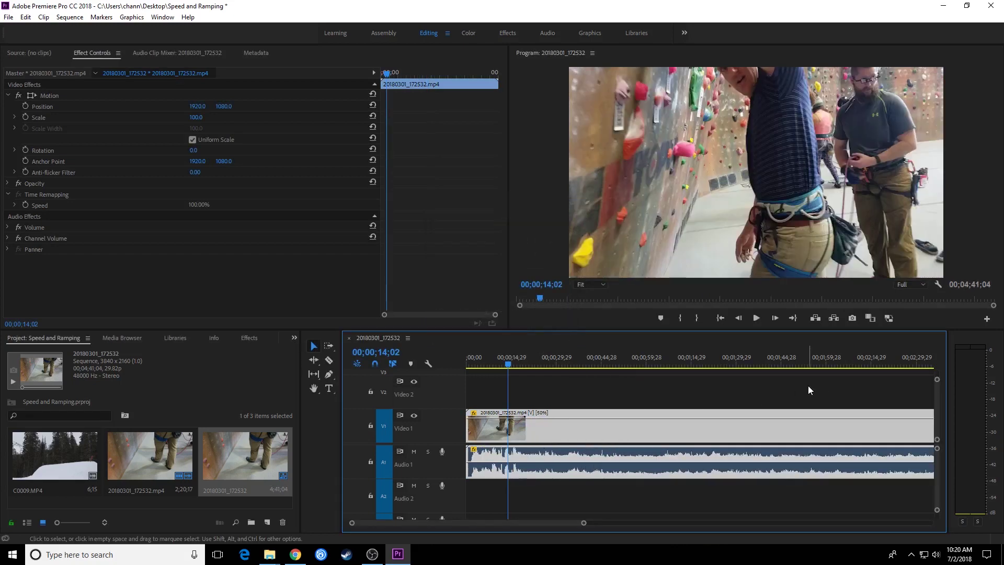
Step: Fit the stretched clip in the timeline and play the slowed footage from about two minutes
key("minus")
left_click(651, 364)
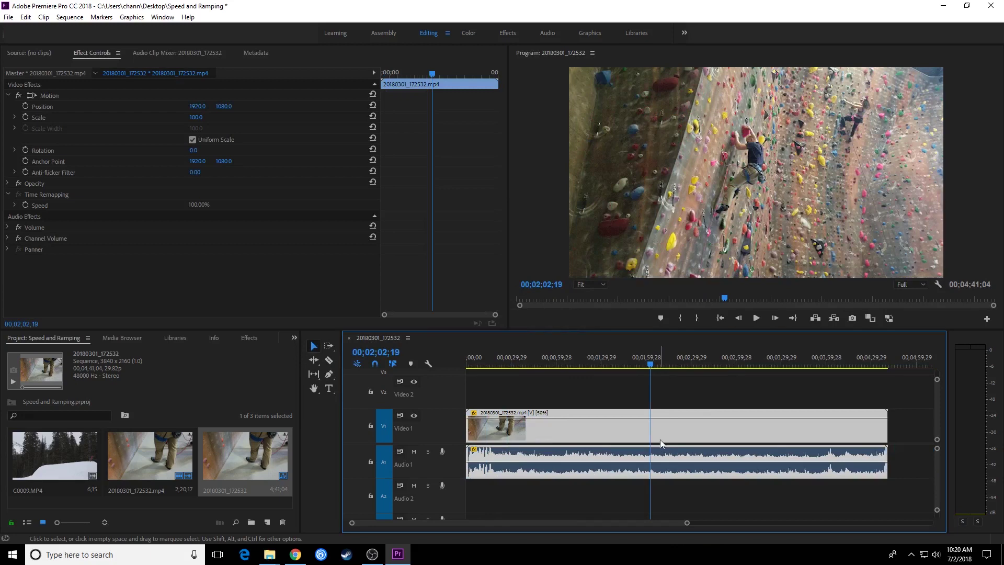
key("space")
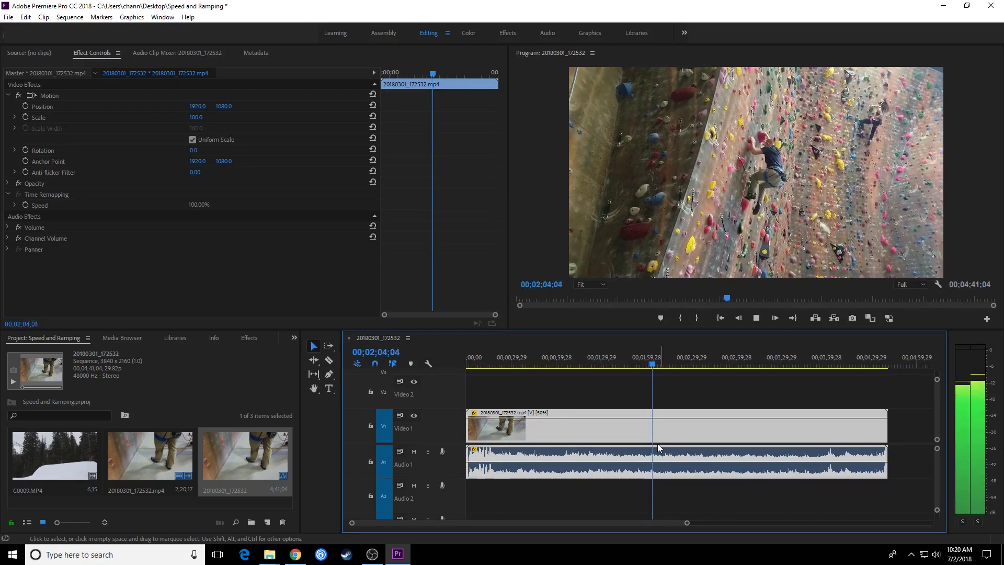
key("space")
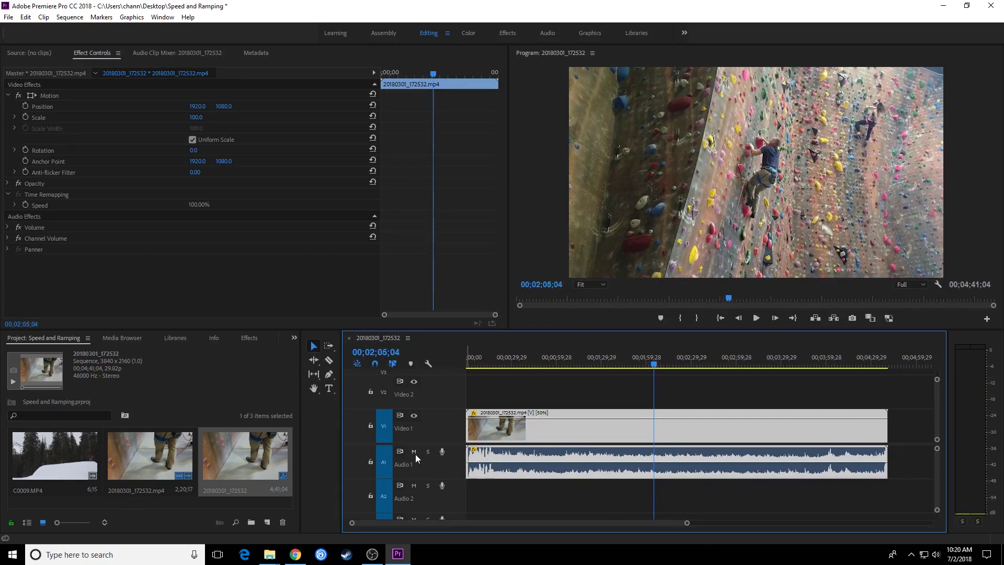
Step: Mute Audio 1 and review the slowed footage silently, including maximized Program Monitor frame stepping
left_click(414, 451)
key("space")
key("space")
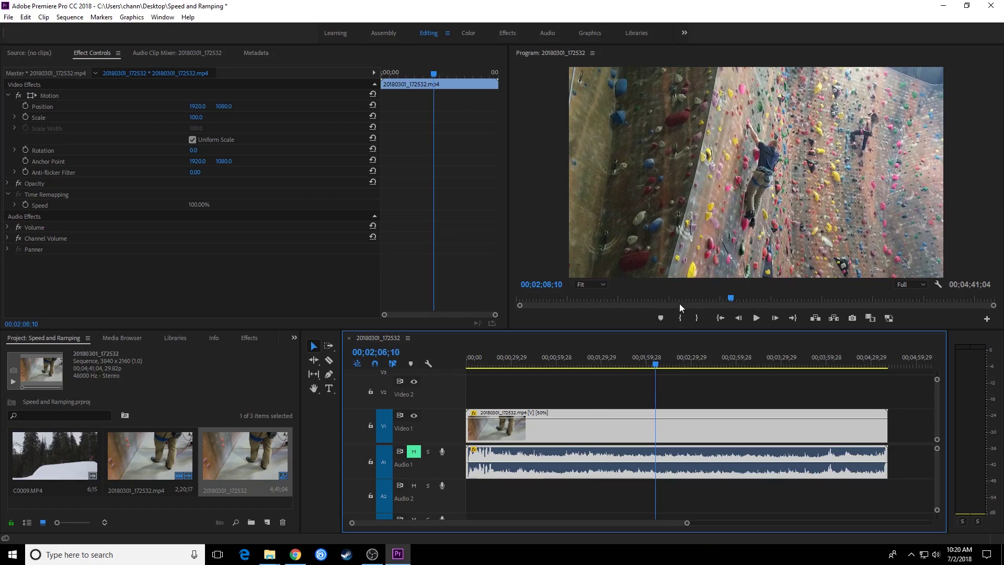
key("grave")
key("Left")
key("Left")
key("Left")
key("Left")
key("Left")
key("Left")
key("Left")
key("Left")
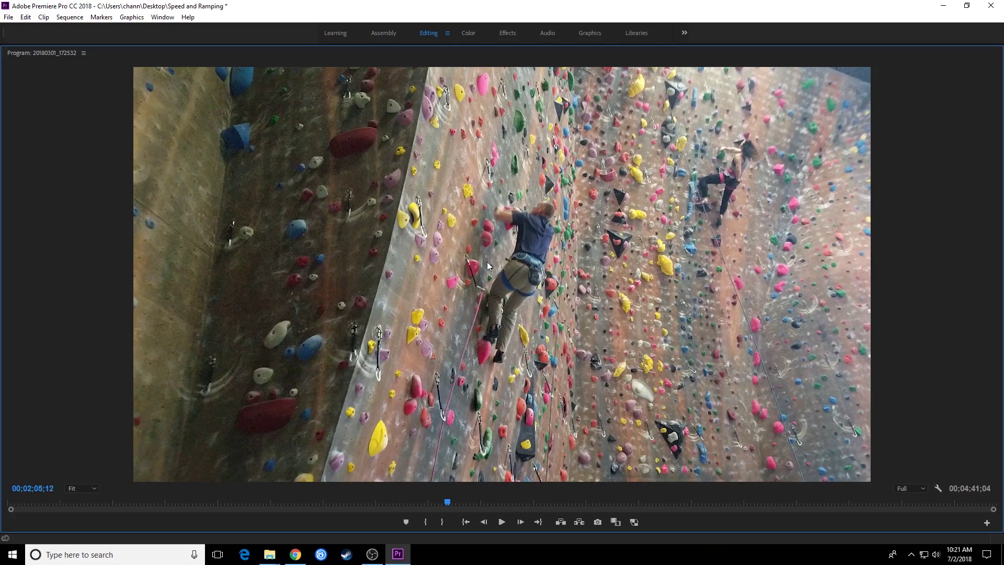
key("grave")
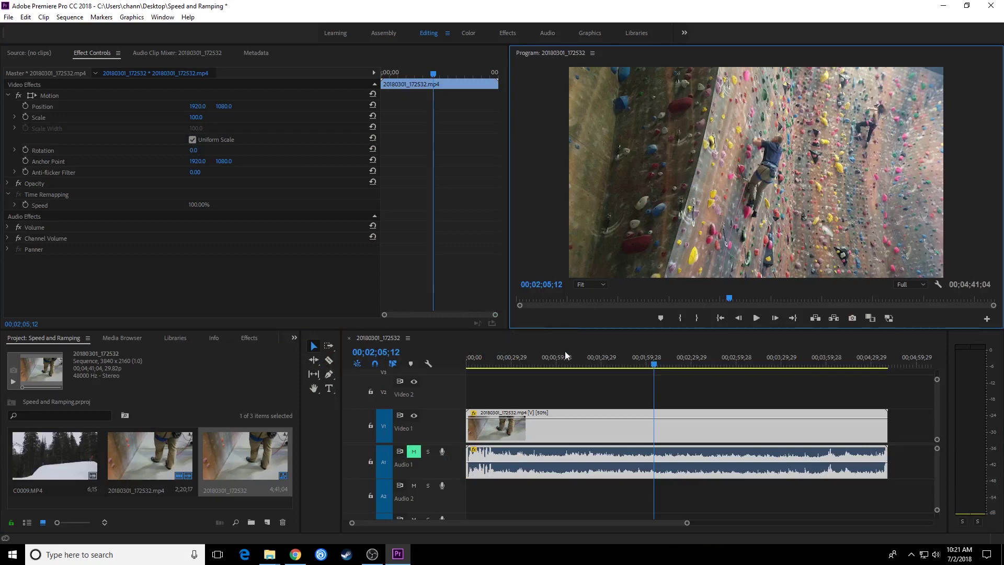
key("space")
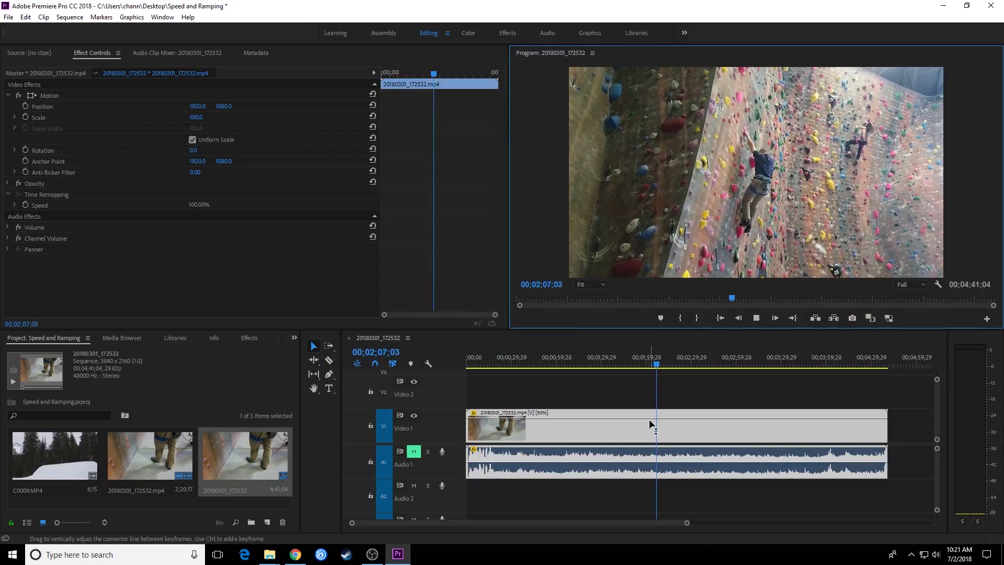
key("space")
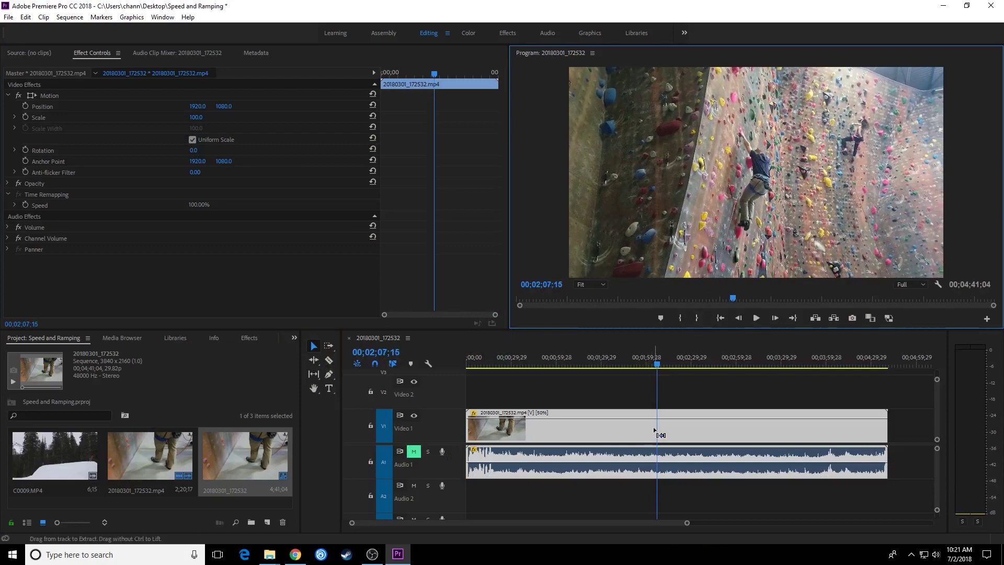
Step: Set the climbing clip to 10% speed, fit the 00;23;25;22-long clip and place the playhead near ten minutes
left_click(654, 430)
key("ctrl+r")
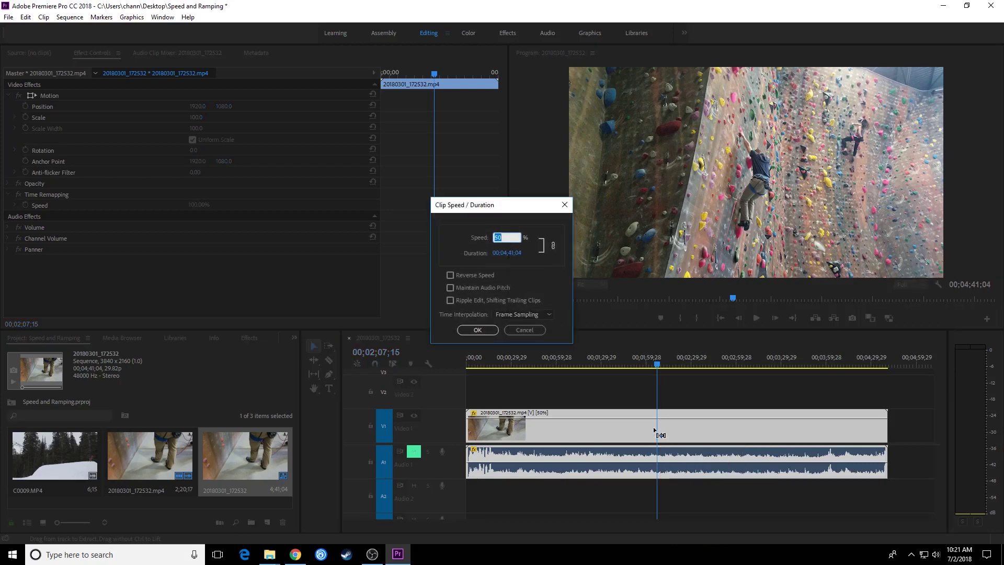
type("10")
key("Return")
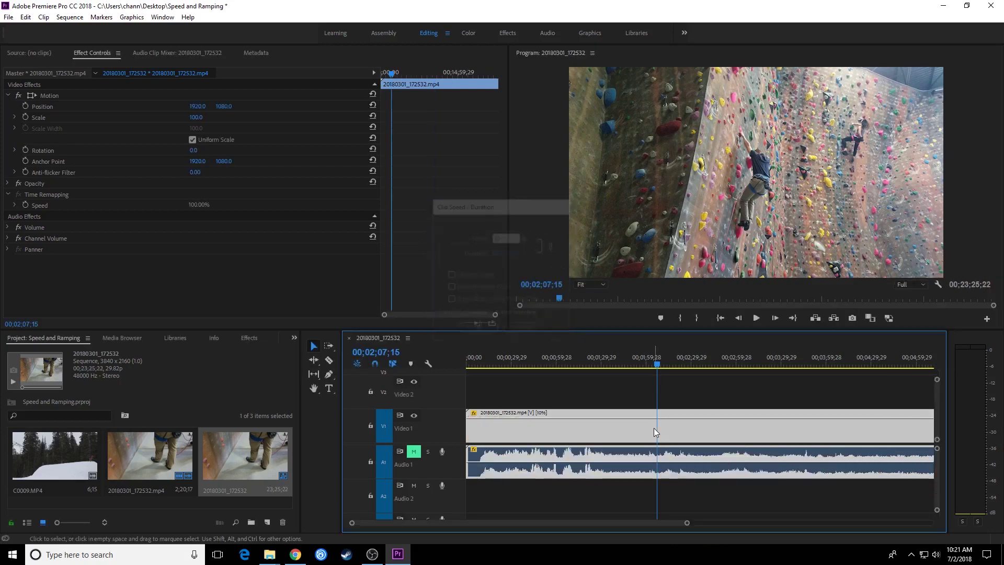
key("backslash")
left_click(650, 366)
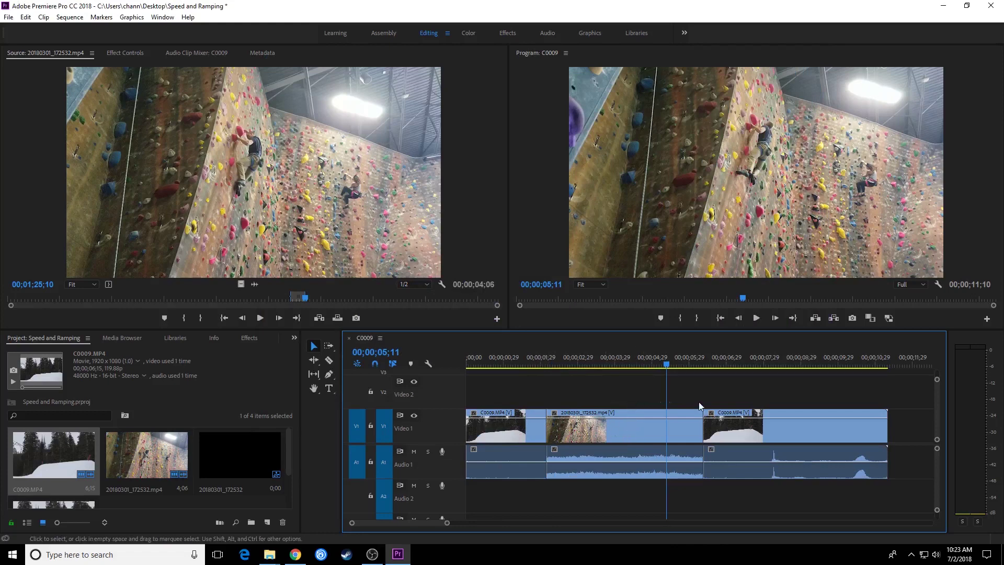
Step: Select the 20180301_172532 clip between the C0009 clips and open its Clip Speed/Duration dialog
left_click(640, 435)
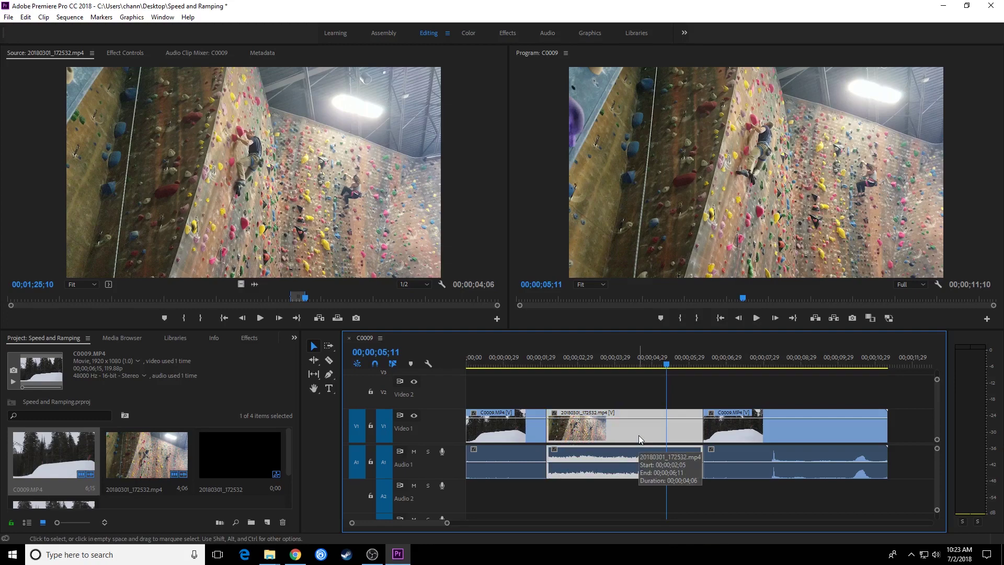
key("ctrl+r")
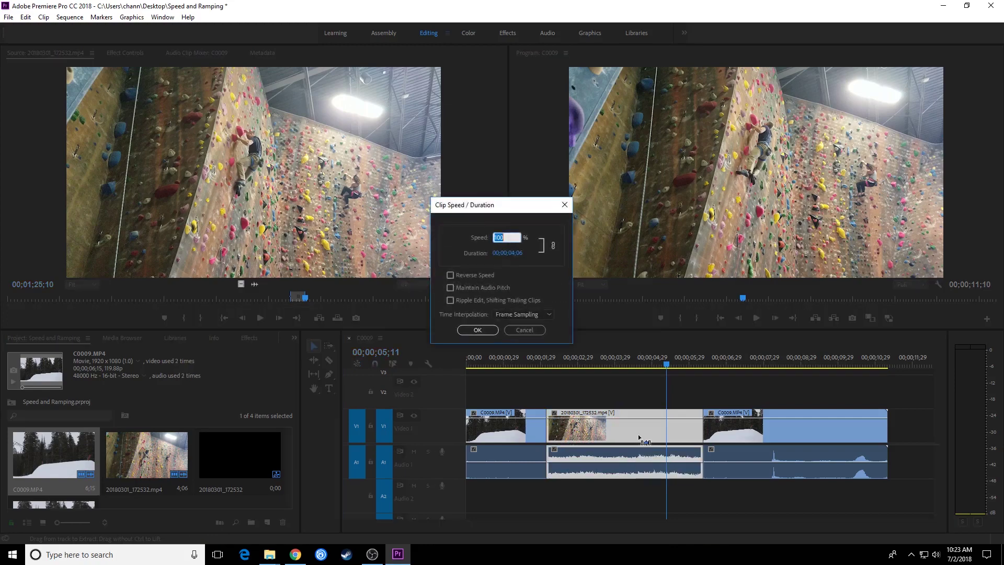
Step: Enable Reverse Speed on the middle climbing clip and play it back reversed
left_click(450, 275)
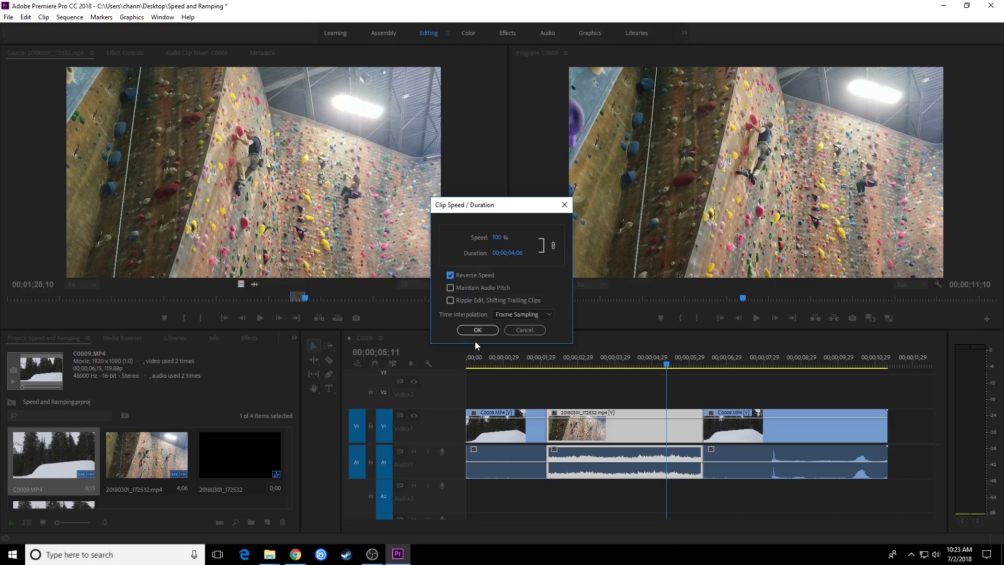
left_click(477, 330)
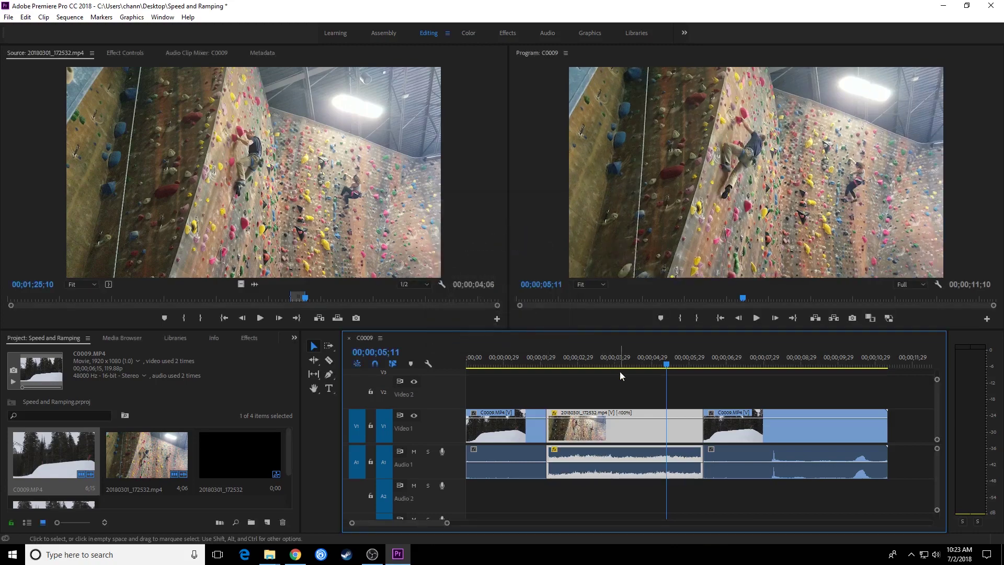
left_click(620, 373)
key("Up")
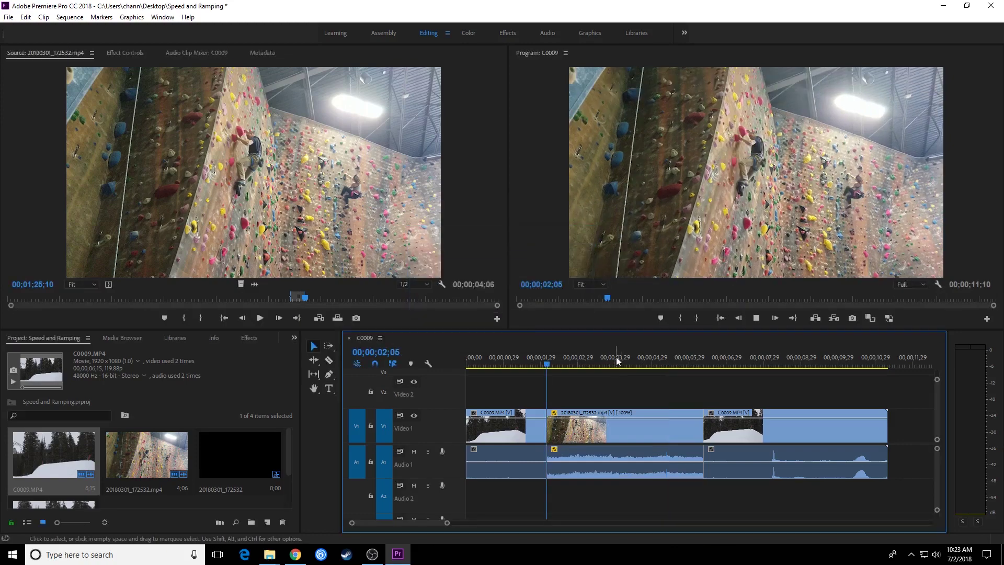
key("space")
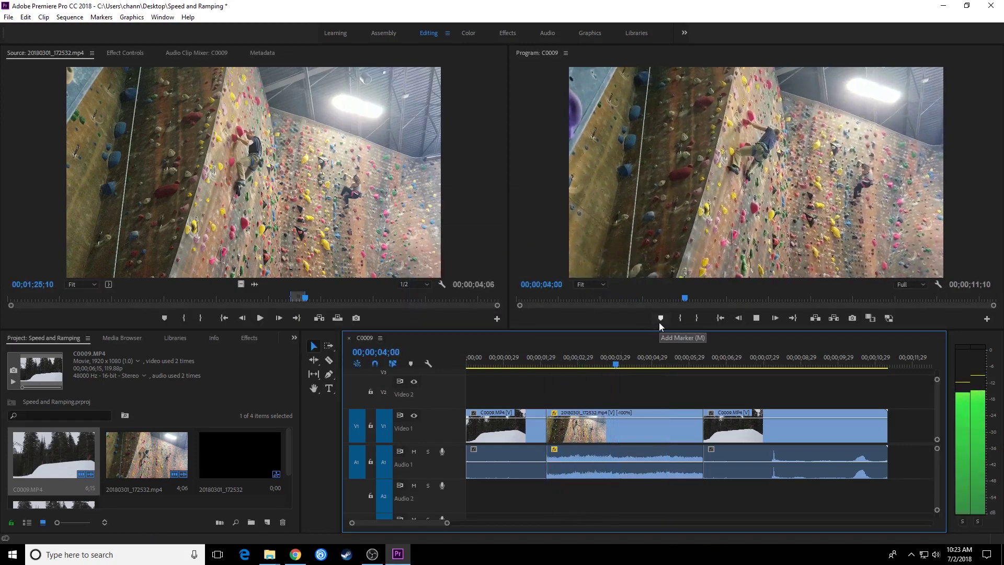
key("space")
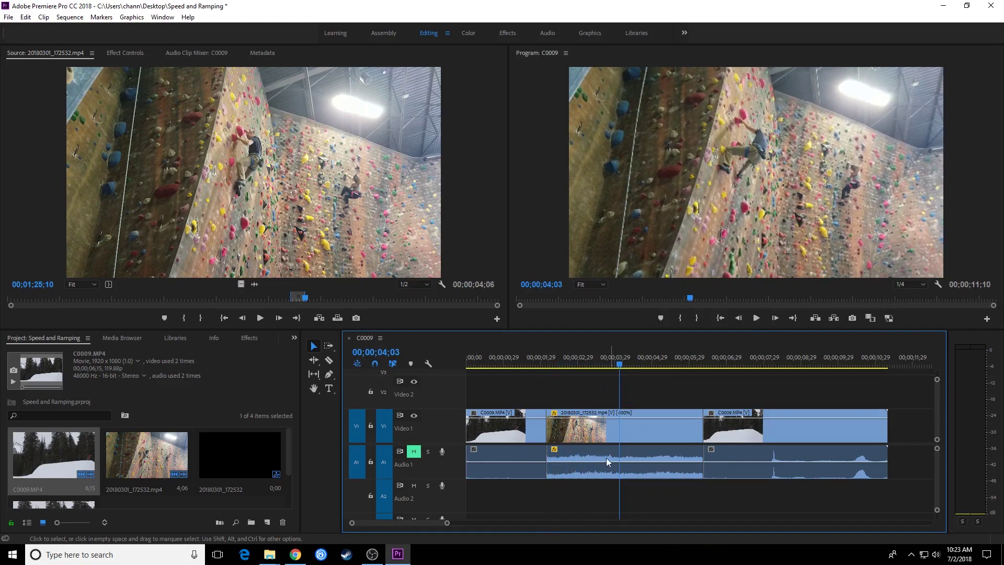
Step: Turn Reverse off, set the clip to 200% speed, and play the shortened clip from its start
left_click(607, 457)
key("ctrl+r")
left_click(450, 275)
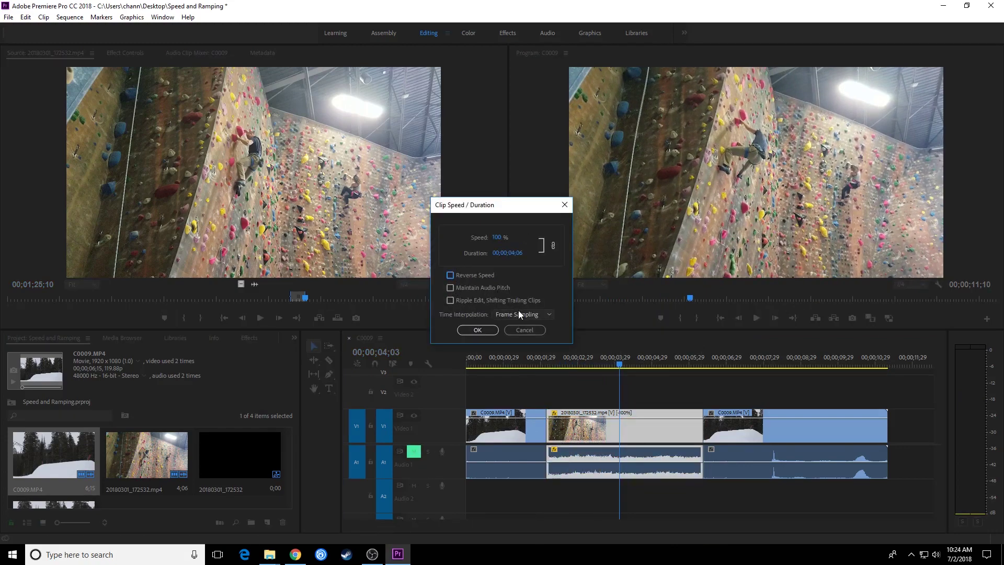
left_click(497, 237)
type("200")
key("Return")
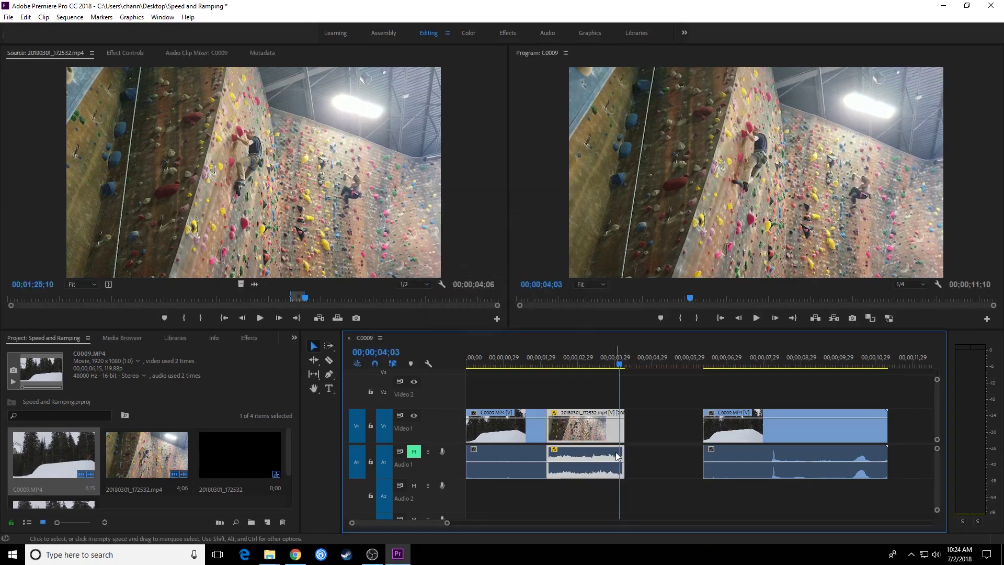
key("Up")
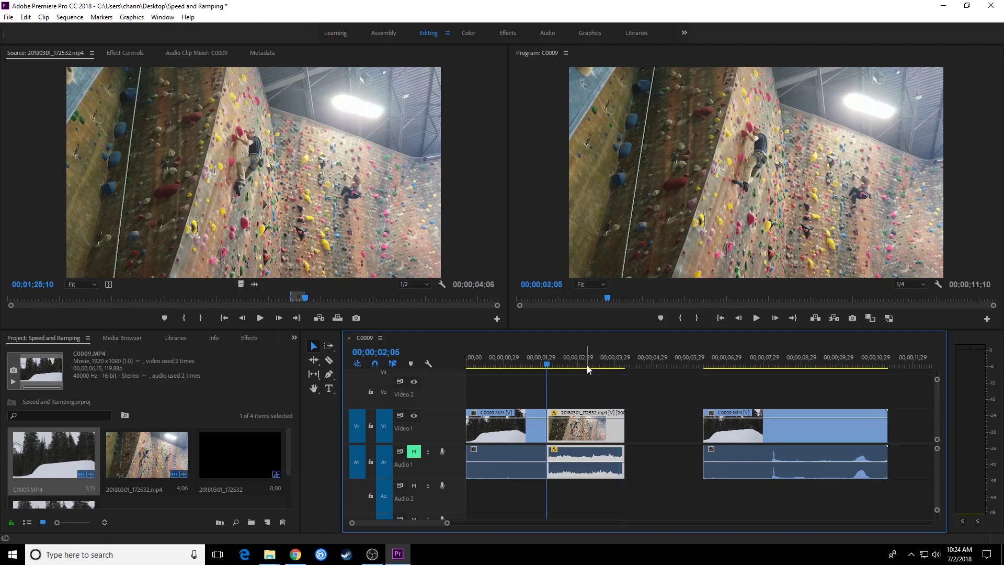
key("space")
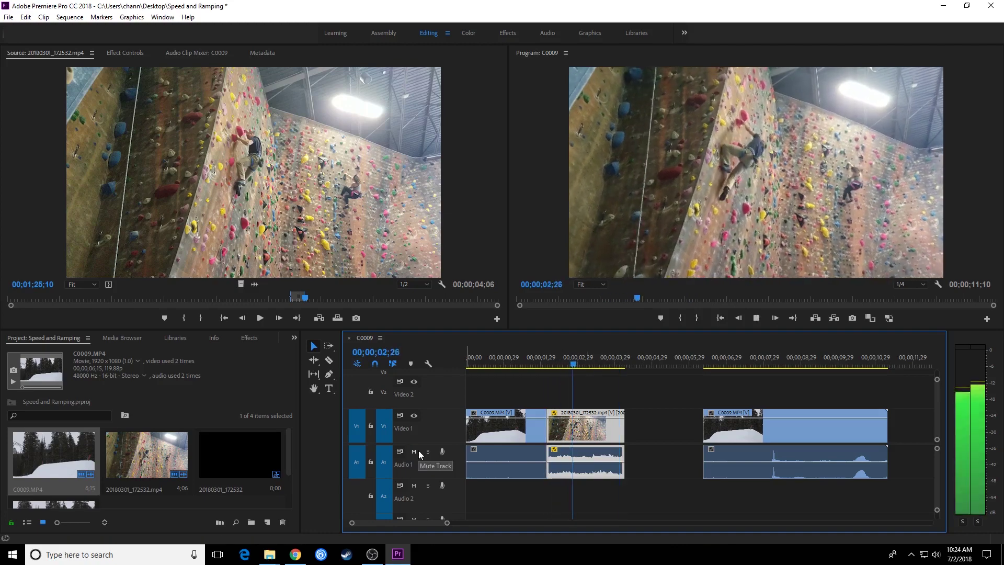
key("space")
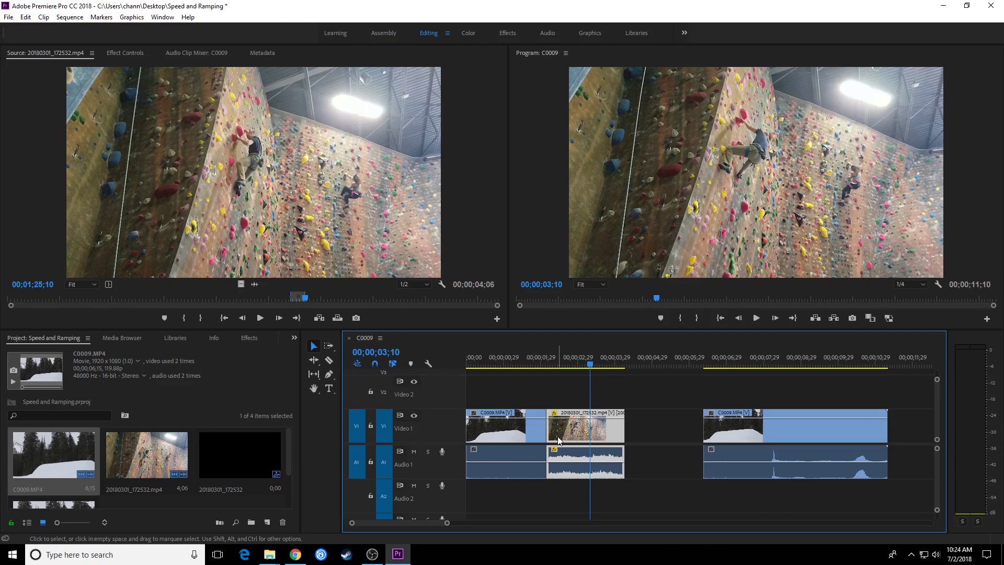
Step: Check the Clip Speed/Duration settings without changes, then play the 200% clip
key("ctrl+r")
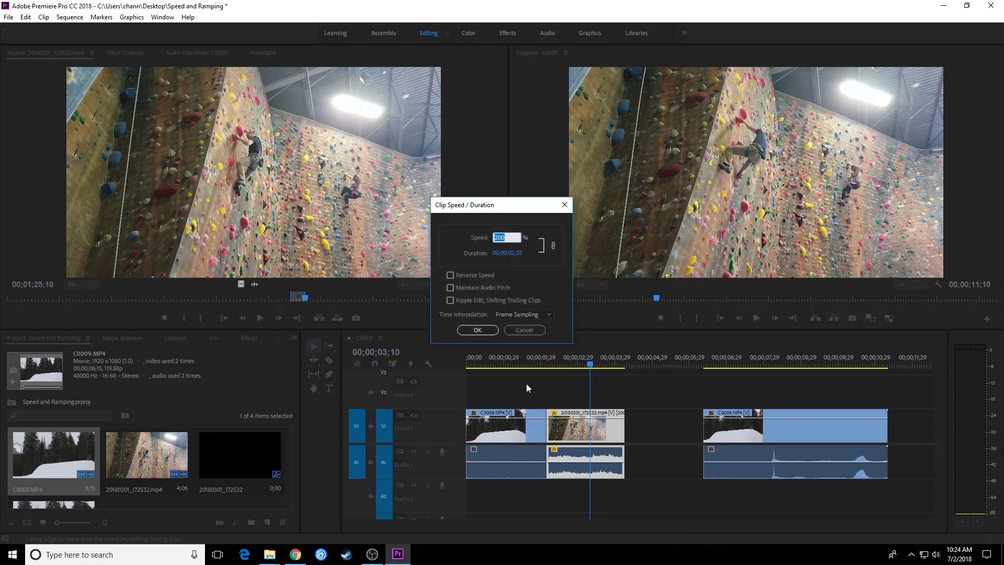
left_click(451, 288)
key("Return")
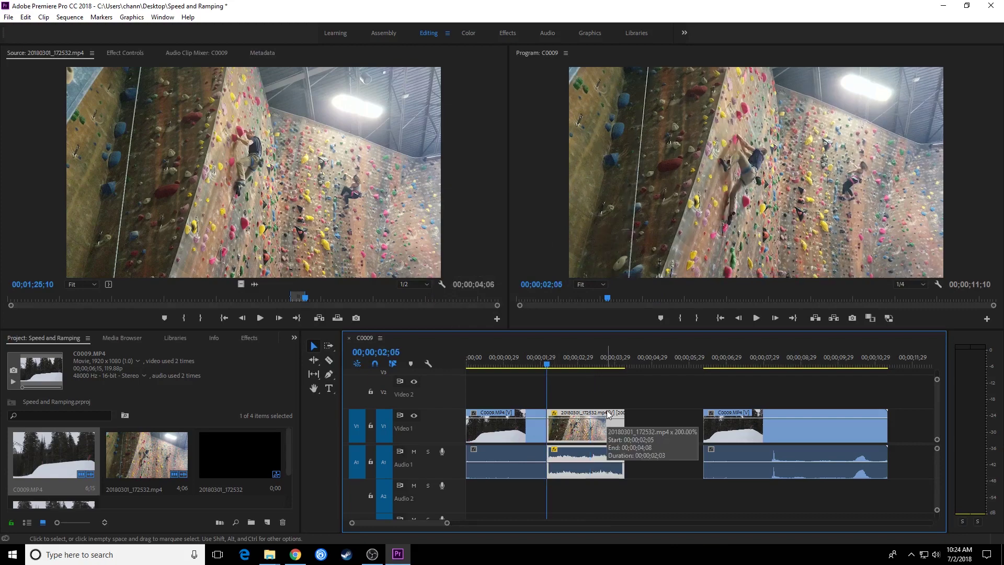
key("space")
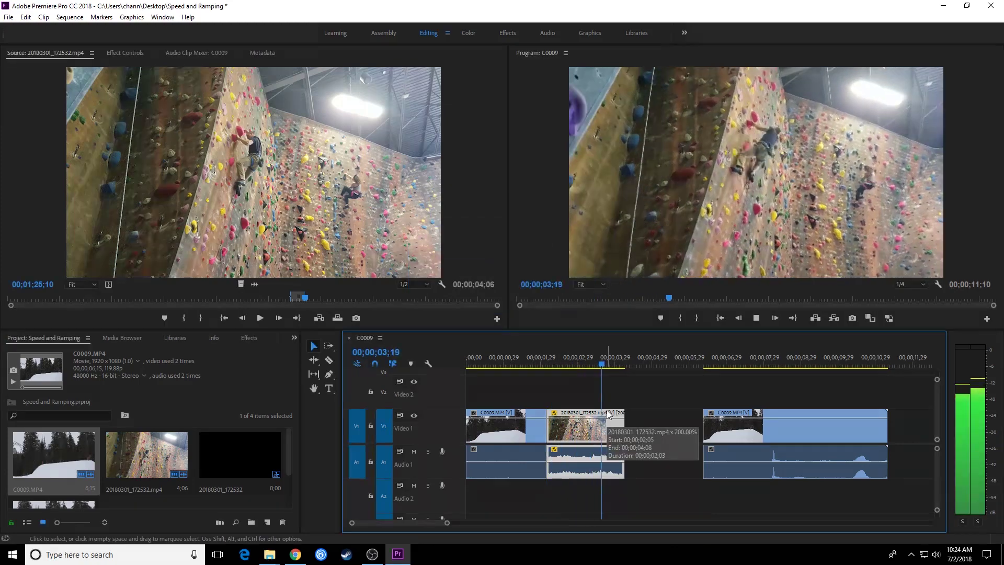
key("space")
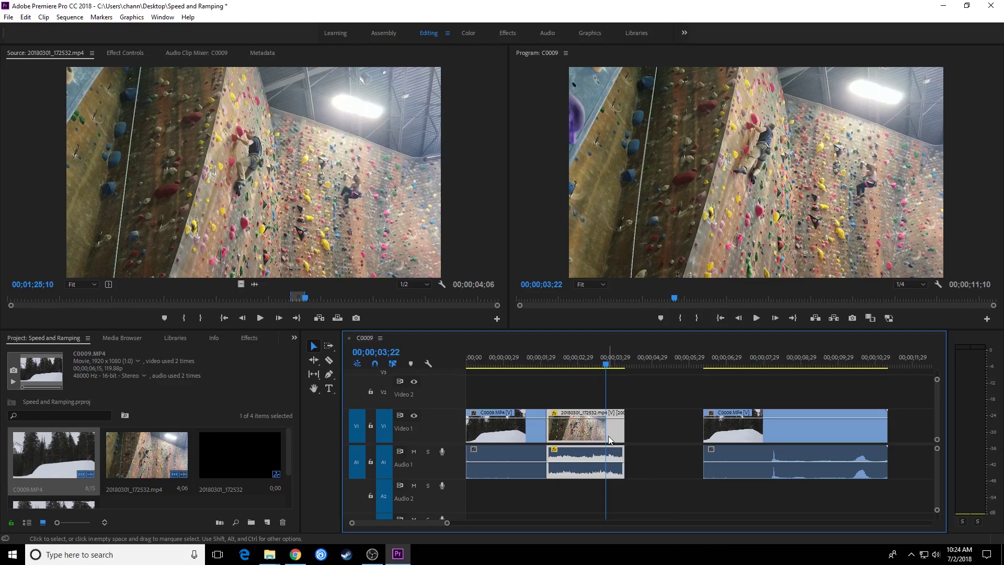
Step: Save the project, then undo the 200% speed change and reopen Clip Speed/Duration
key("ctrl+s")
key("ctrl+z")
key("ctrl+z")
key("ctrl+r")
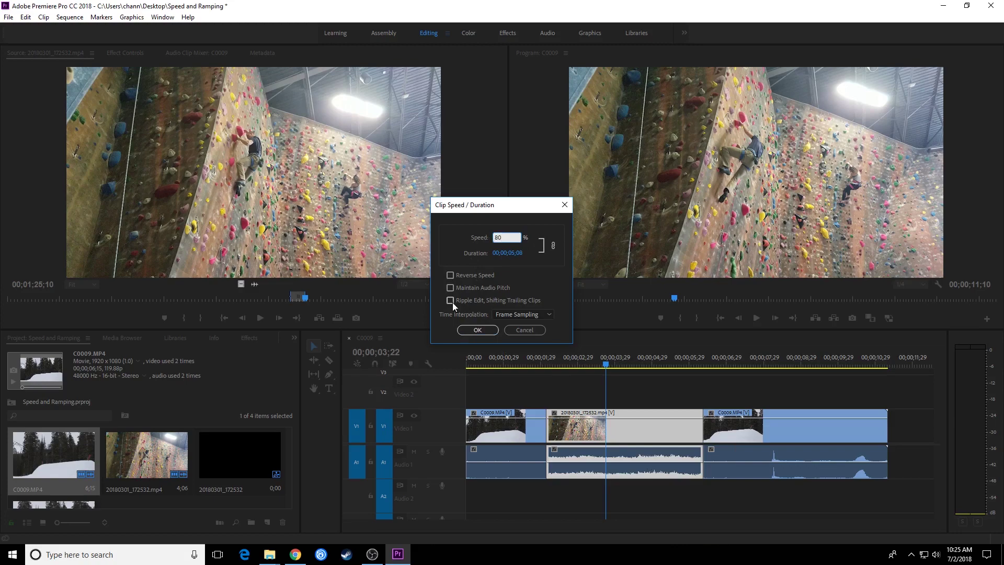
Step: Try the climbing clip at 80% speed without ripple, then undo it back to 100%
left_click(473, 330)
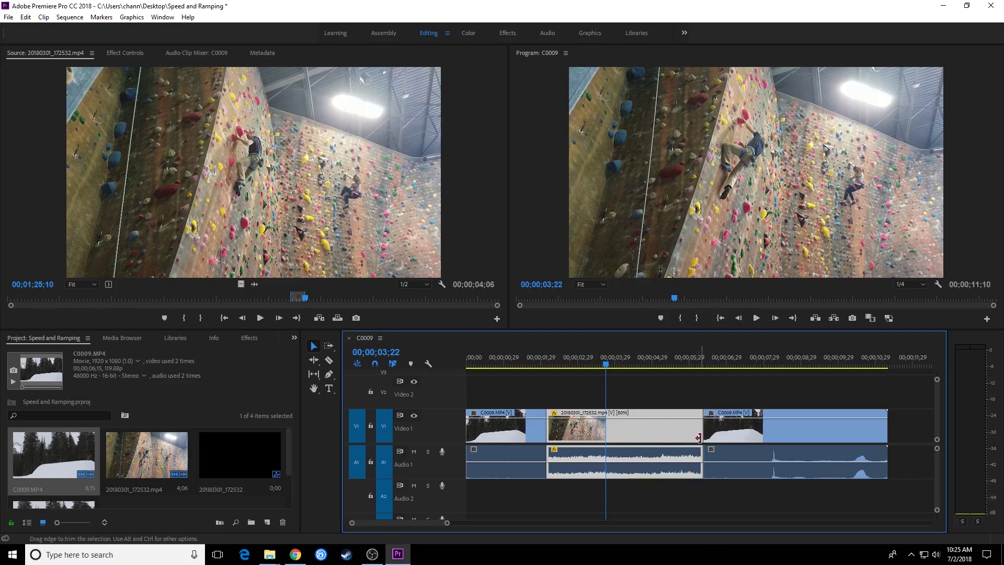
key("ctrl+z")
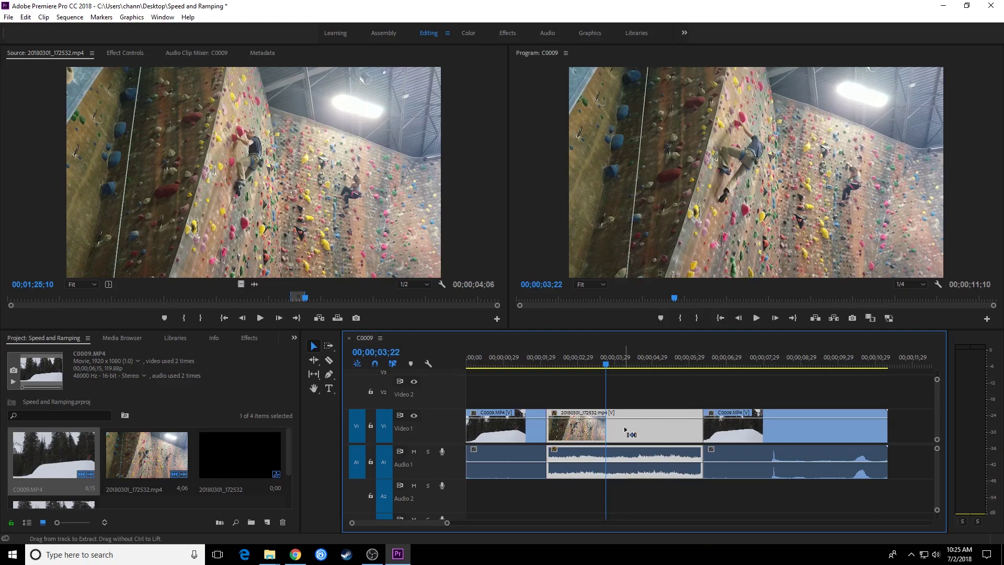
Step: Set the climbing clip to 80% speed with Ripple Edit so the C0009 clip shifts later
key("ctrl+r")
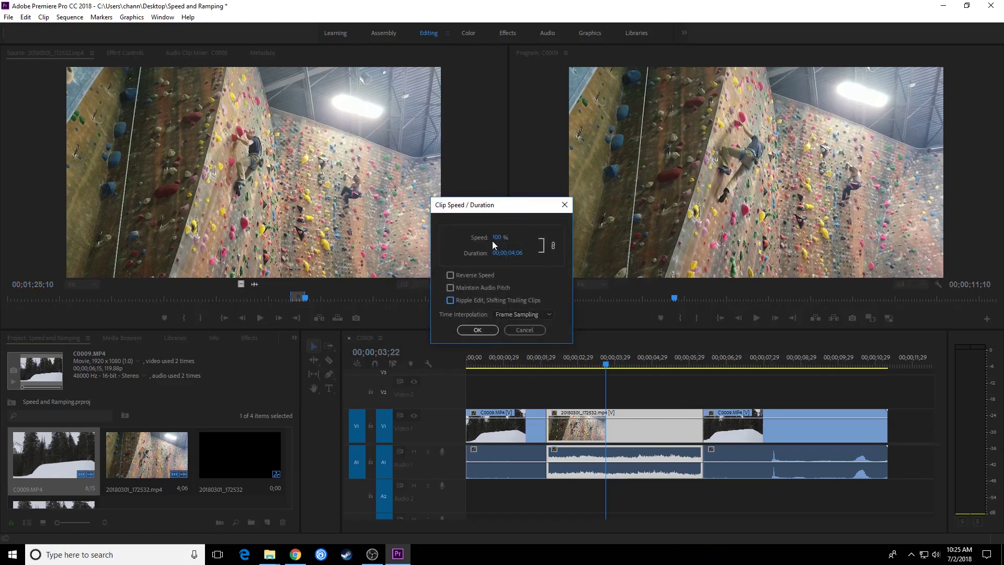
double_click(494, 239)
type("80")
left_click(450, 301)
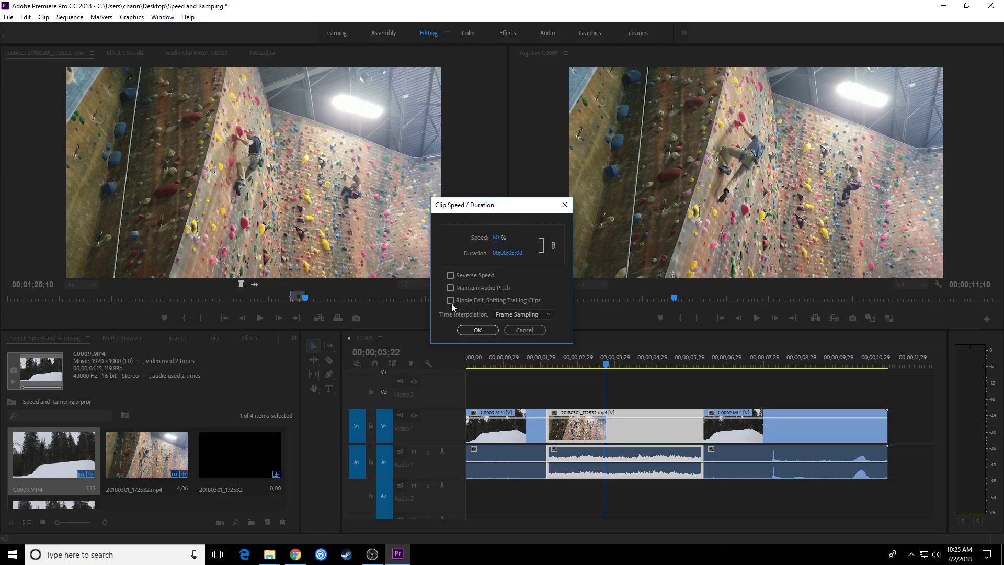
left_click(465, 329)
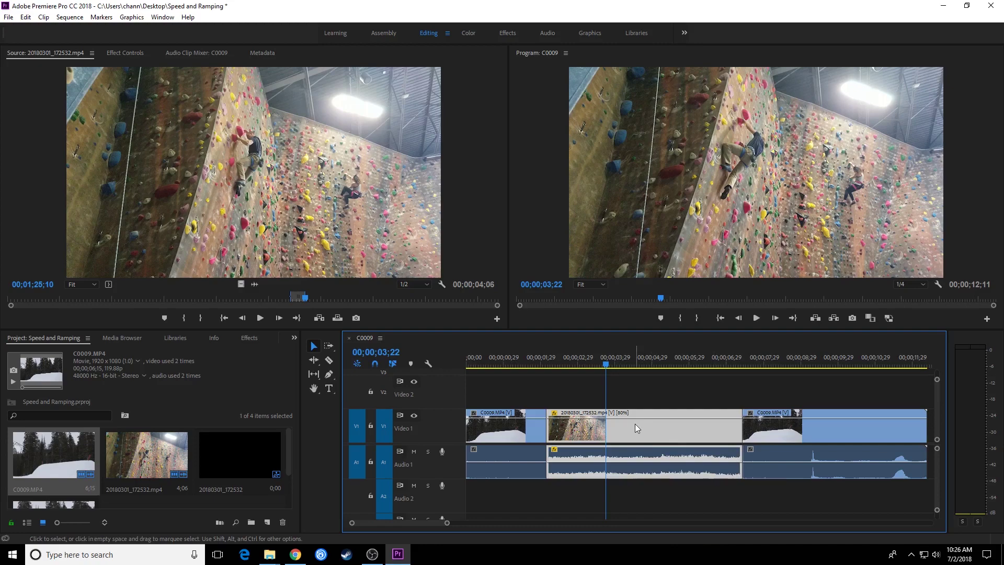
Step: Change the 80% climbing clip's Time Interpolation to Optical Flow
key("ctrl+r")
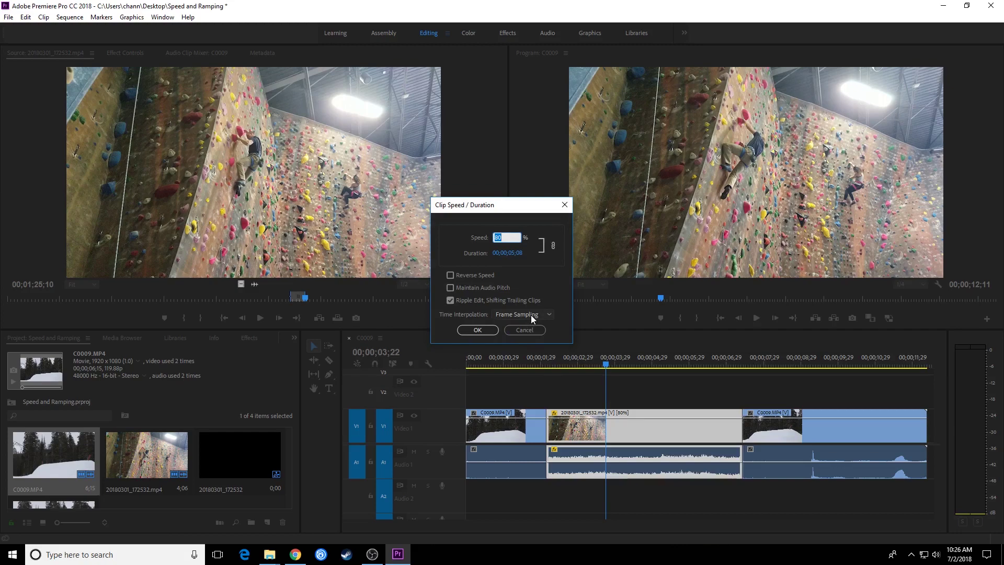
left_click(531, 315)
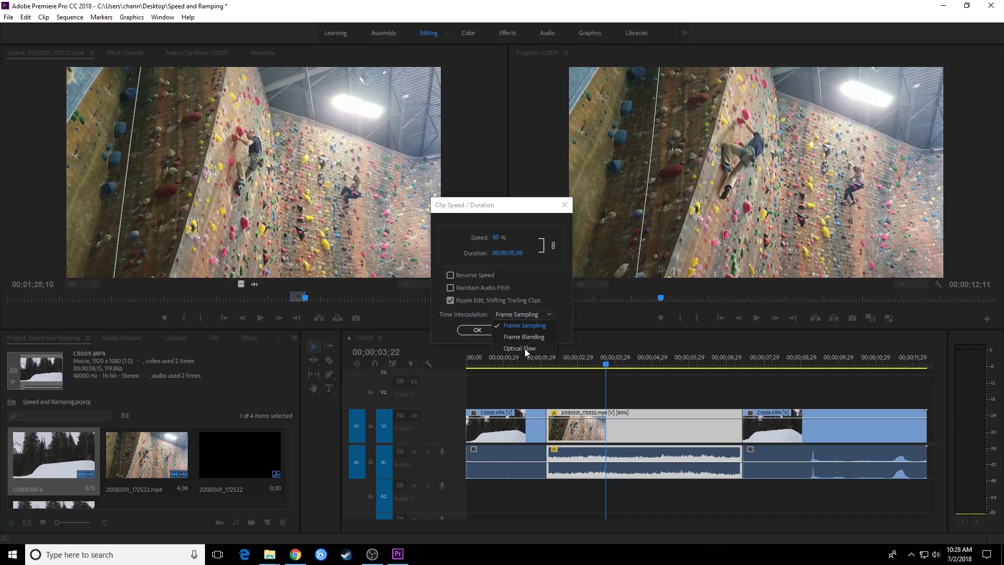
left_click(525, 348)
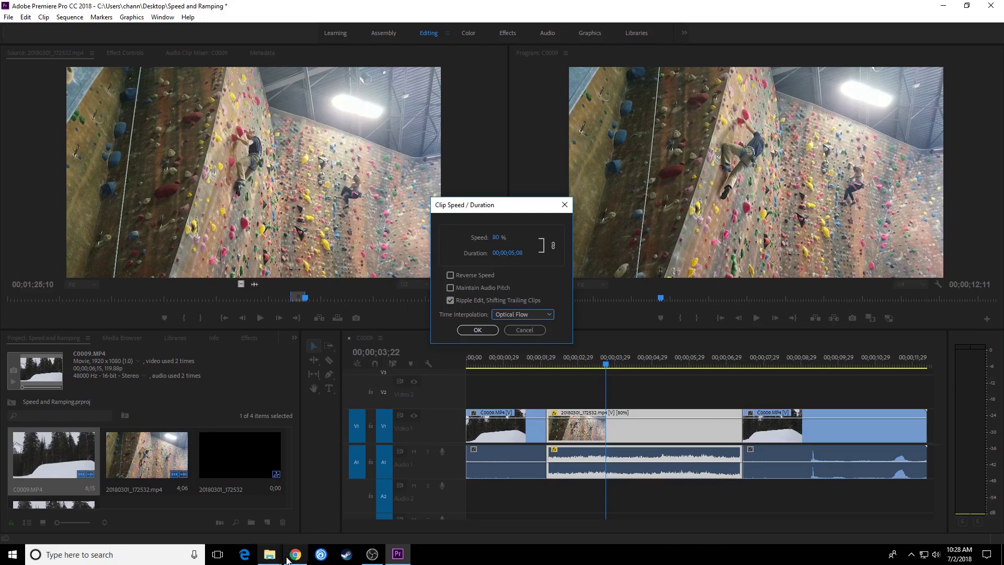
left_click(496, 331)
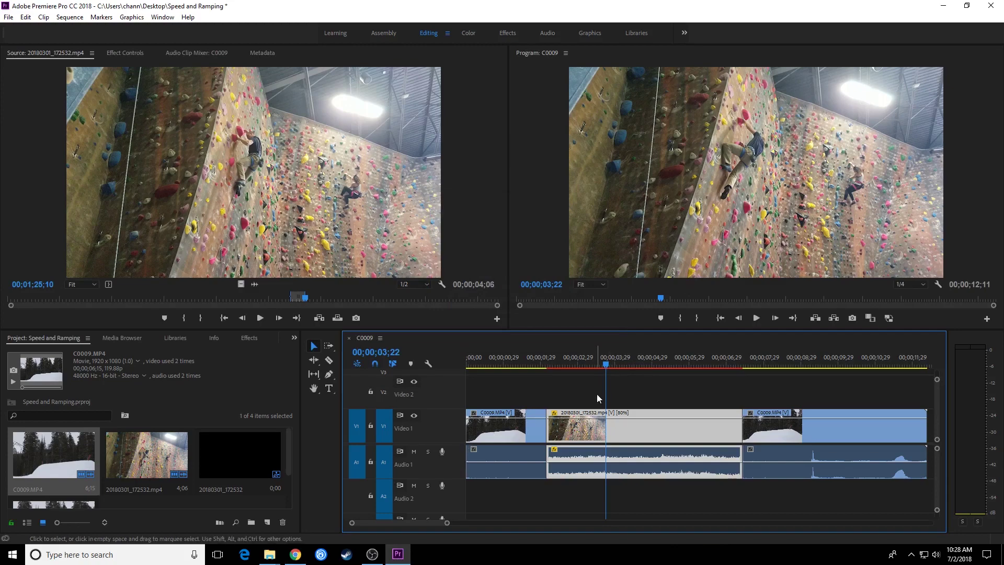
Step: Render the timeline's Optical Flow video previews
key("Left")
key("Left")
key("Left")
key("Left")
key("Return")
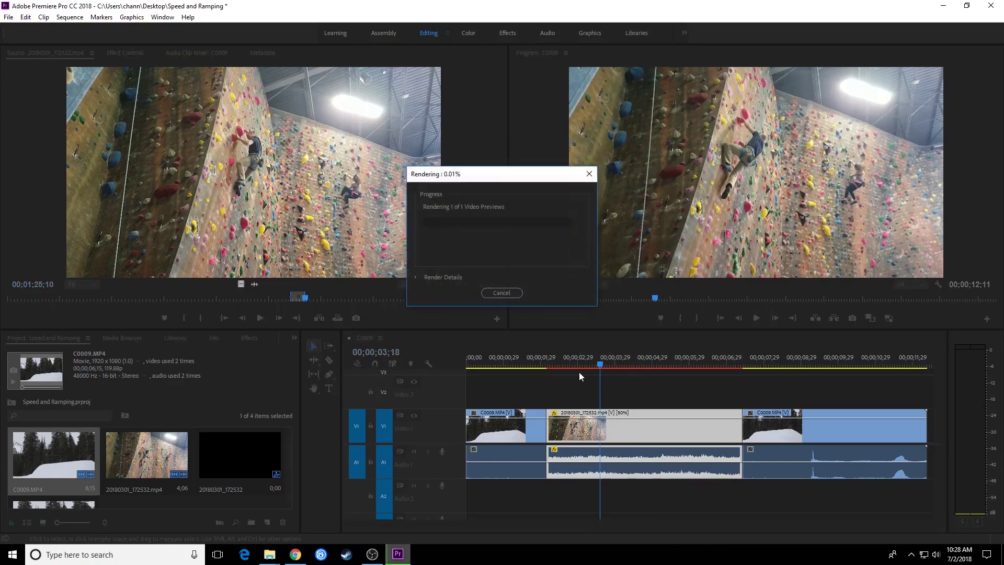
mouse_move(377, 561)
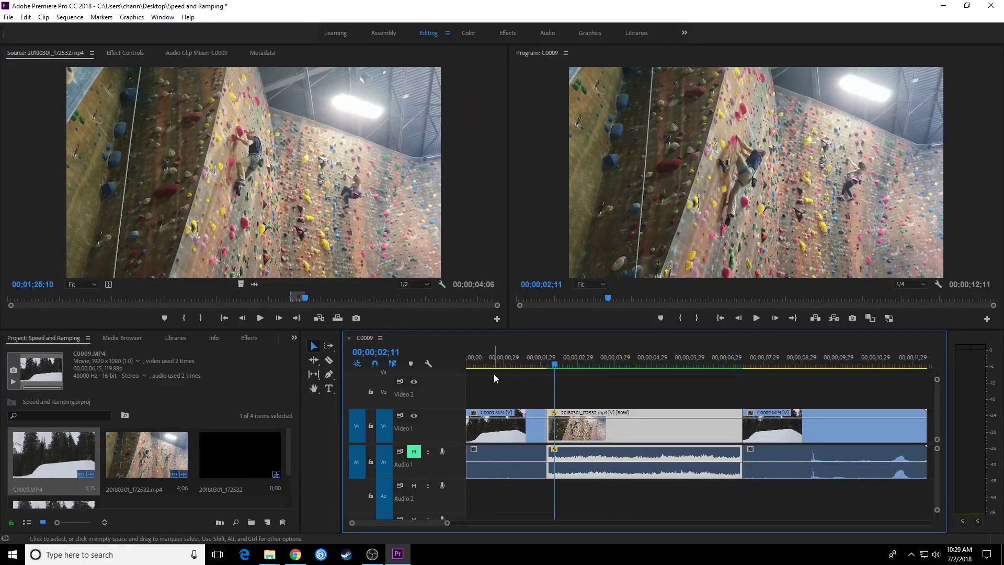
Step: Slow the climbing clip to 30% speed, then render the previews again
key("ctrl+r")
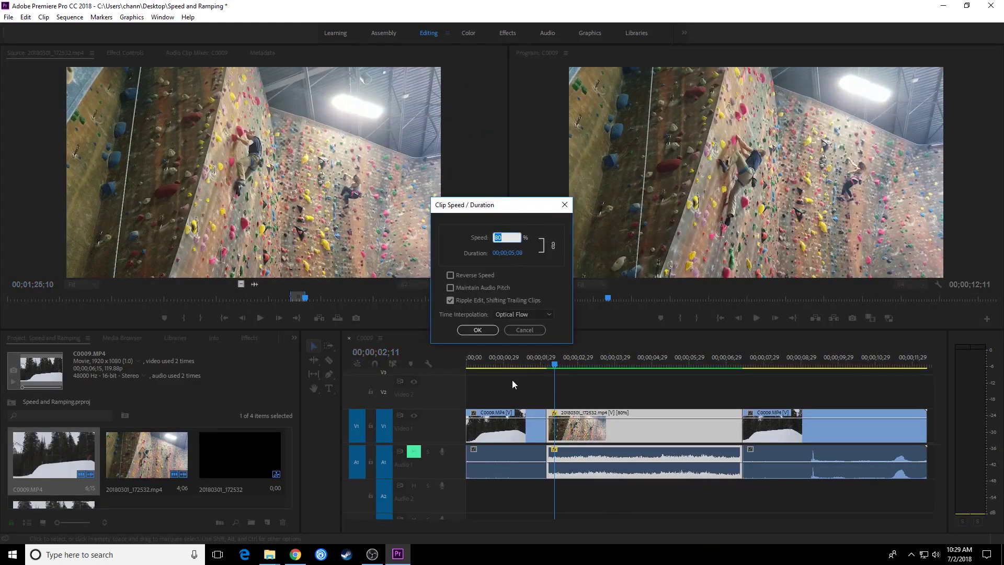
type("30")
left_click(484, 332)
key("Return")
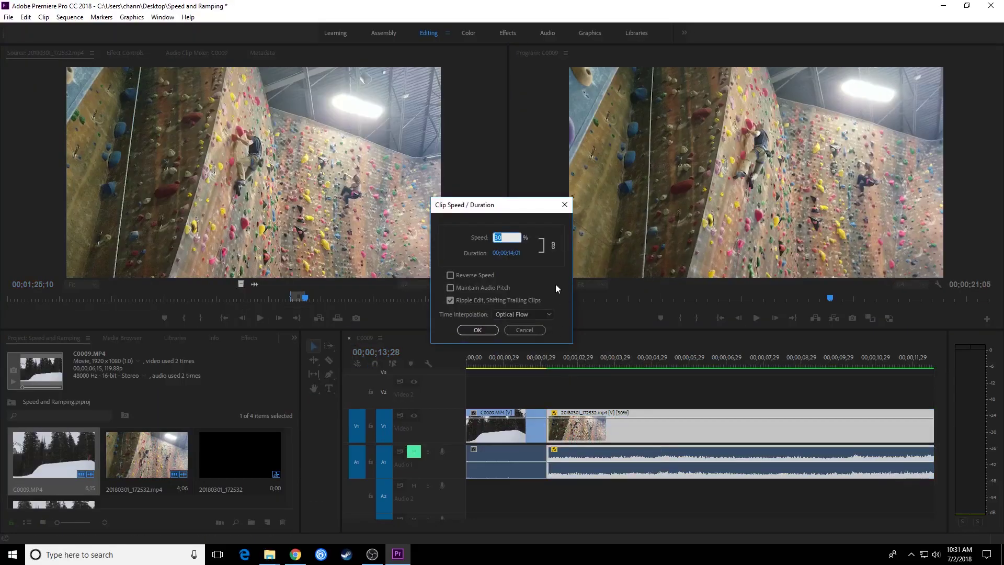
Step: Switch the 30% climbing clip's Time Interpolation to Frame Blending
left_click(528, 313)
left_click(529, 337)
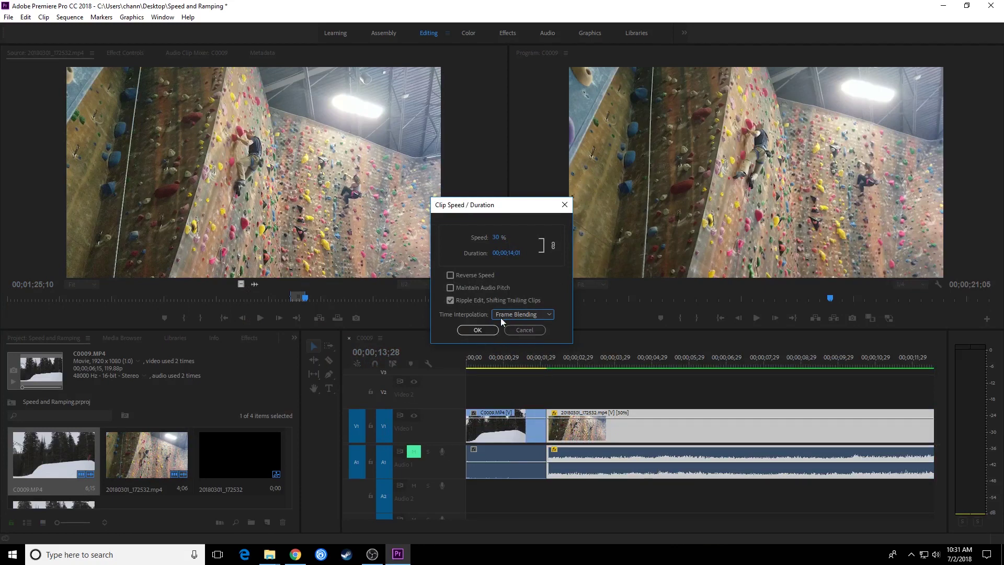
left_click(478, 330)
Step: Fit the whole sequence in view, render the previews, and move the playhead to 00;00;14;00
key("backslash")
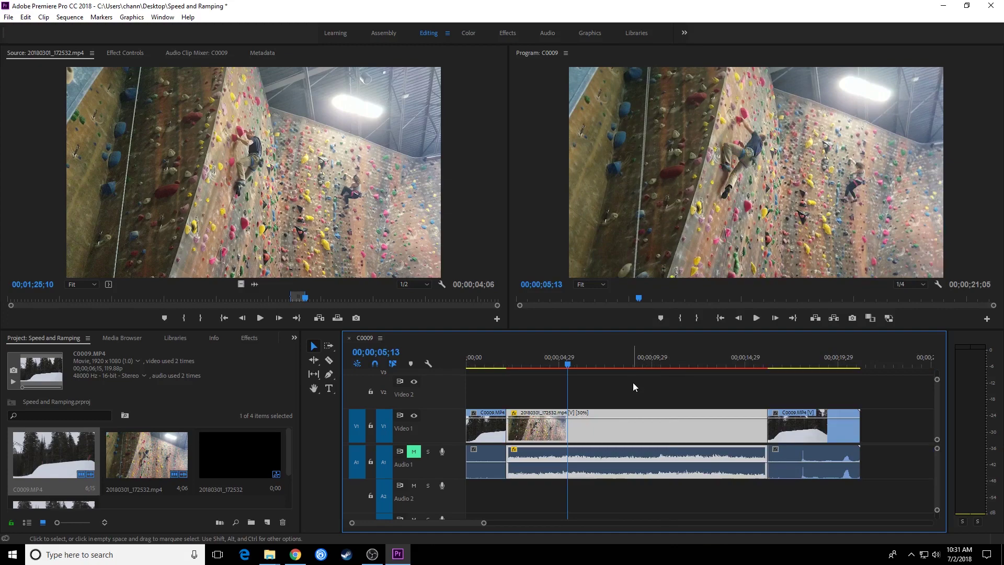
key("Return")
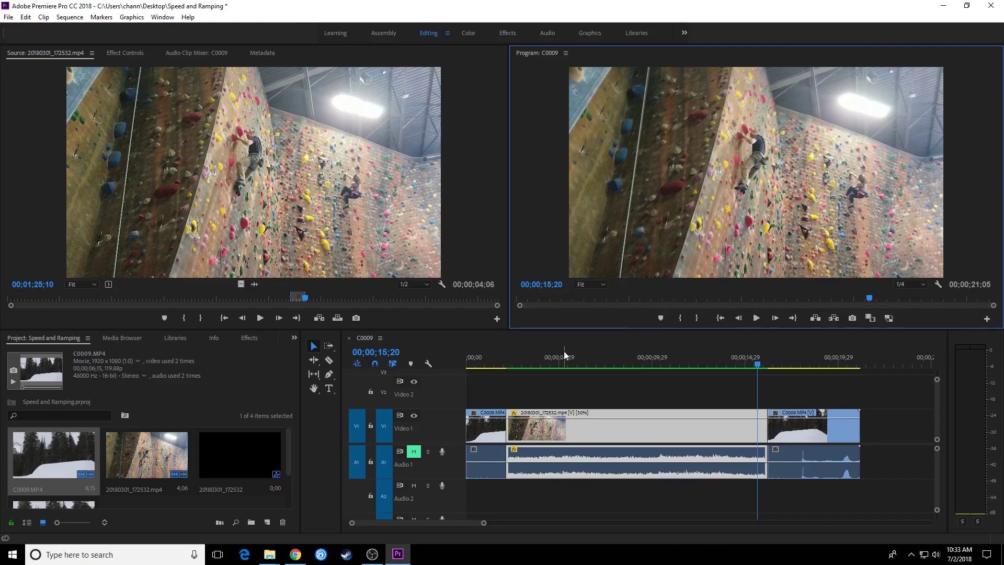
left_click(727, 361)
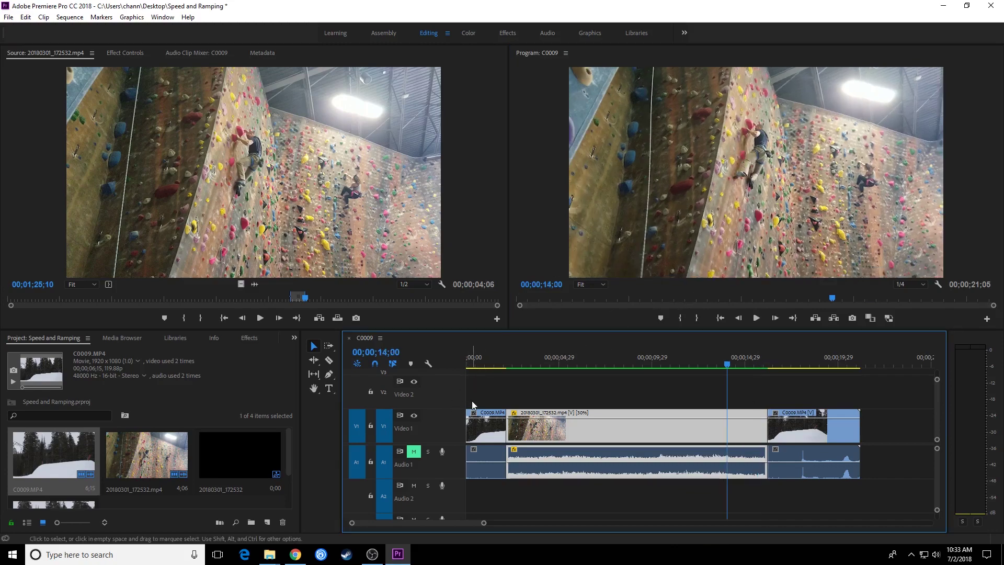